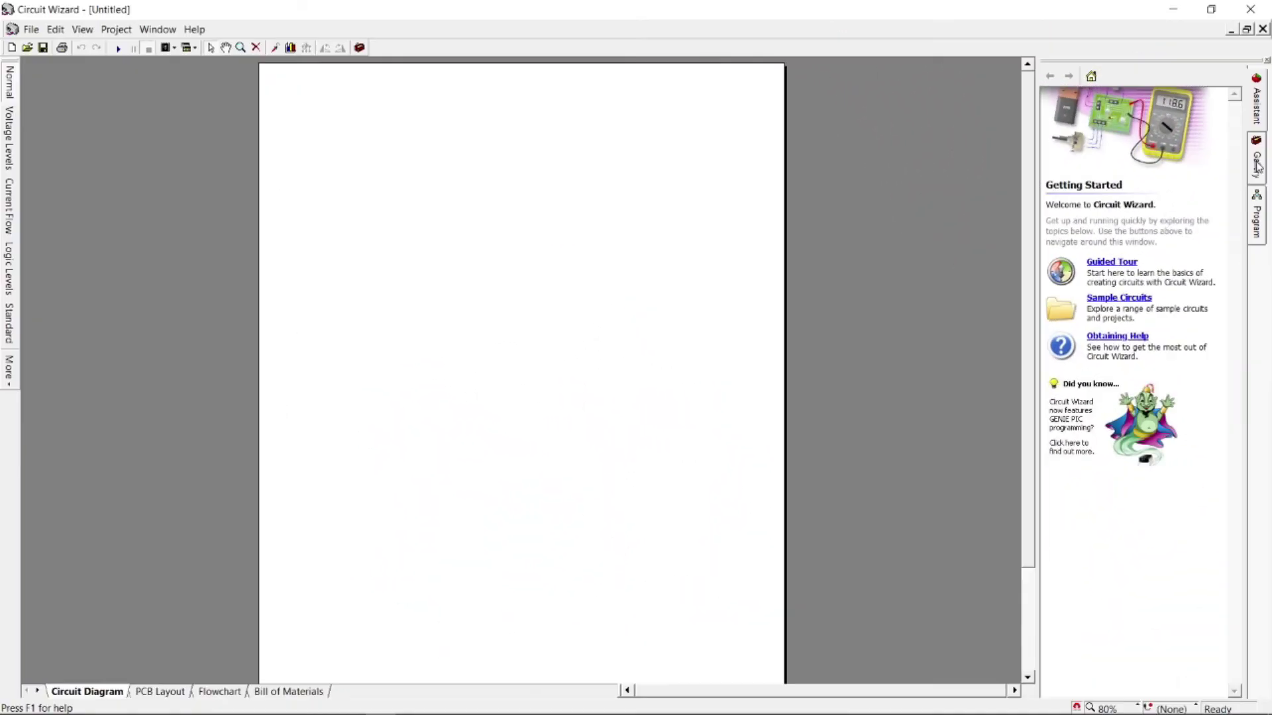
Place a 9V battery from the Power Supplies gallery on the blank circuit diagram.
click(1257, 164)
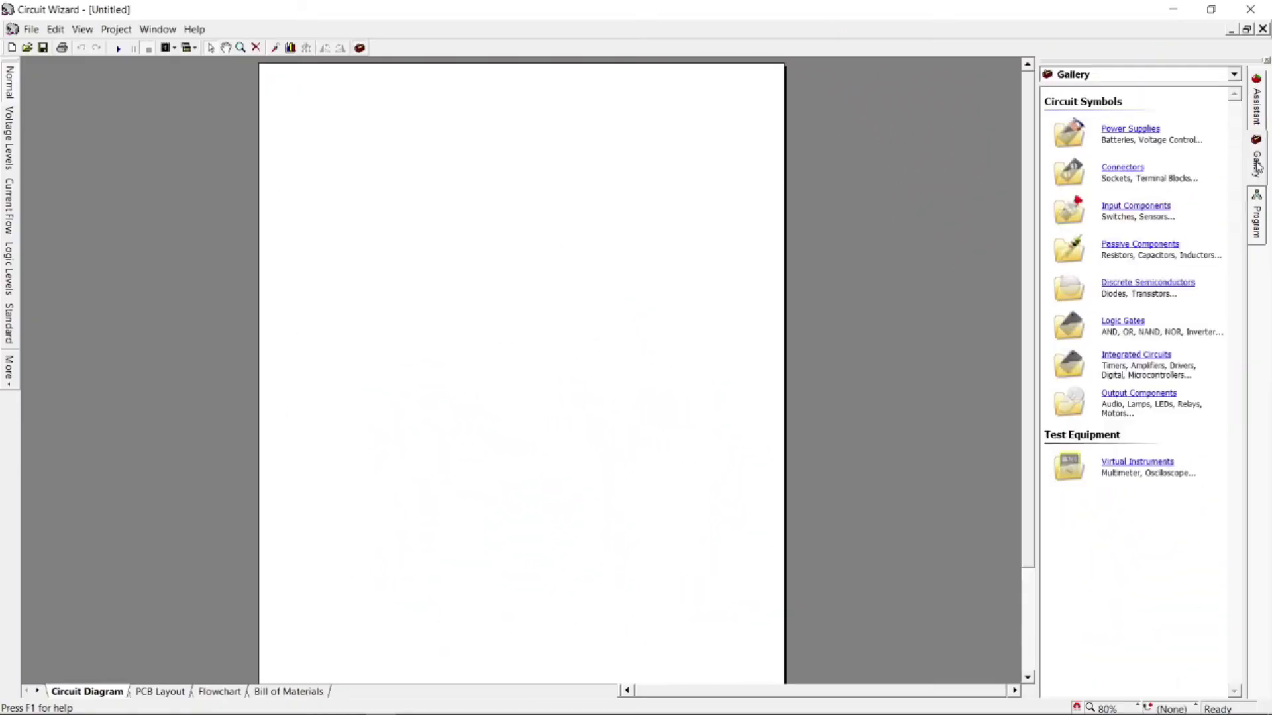
click(1123, 133)
drag(1115, 143, 441, 313)
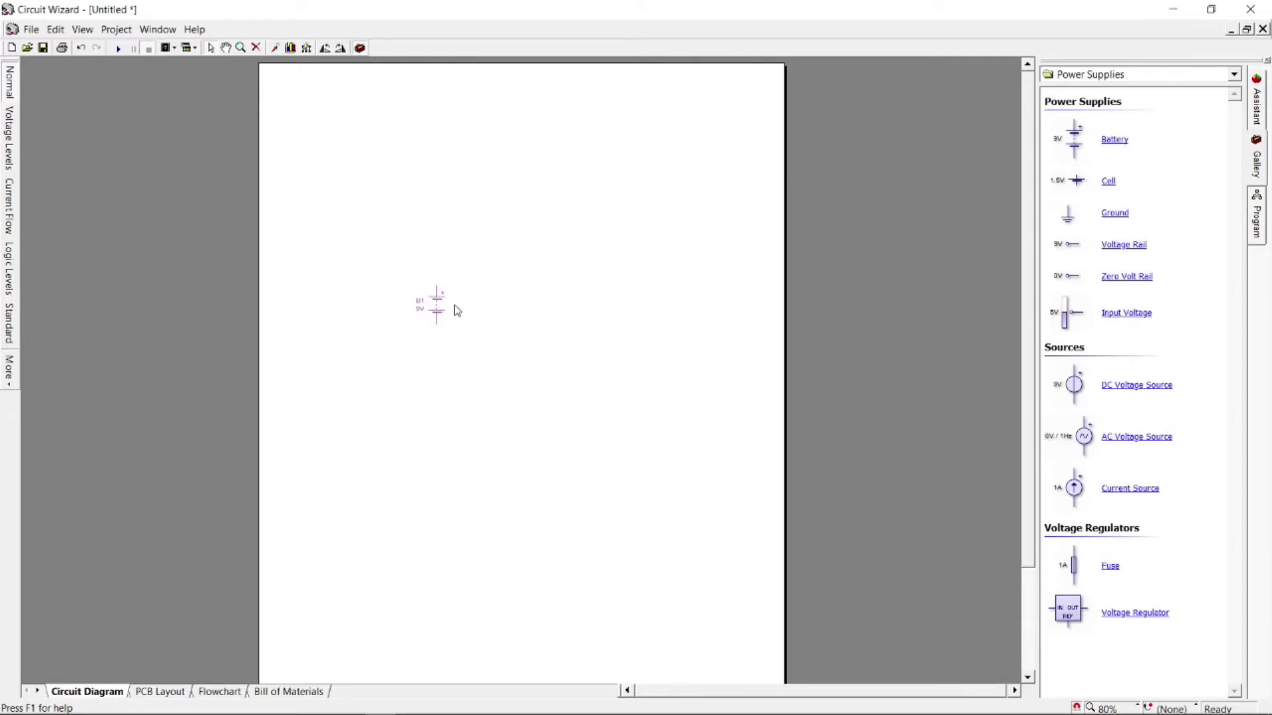
scroll(457, 310, up, 1)
scroll(455, 311, up, 1)
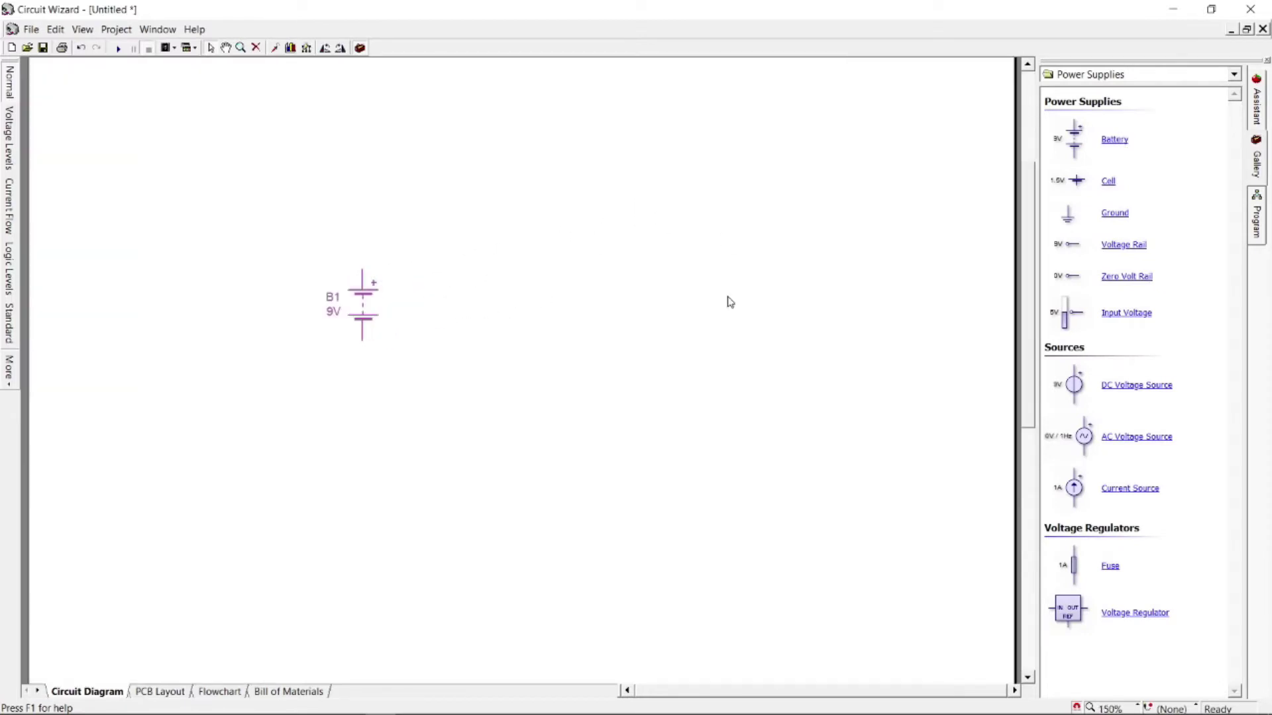
Place a 1k resistor above and to the right of the battery and rotate it to horizontal.
click(1167, 76)
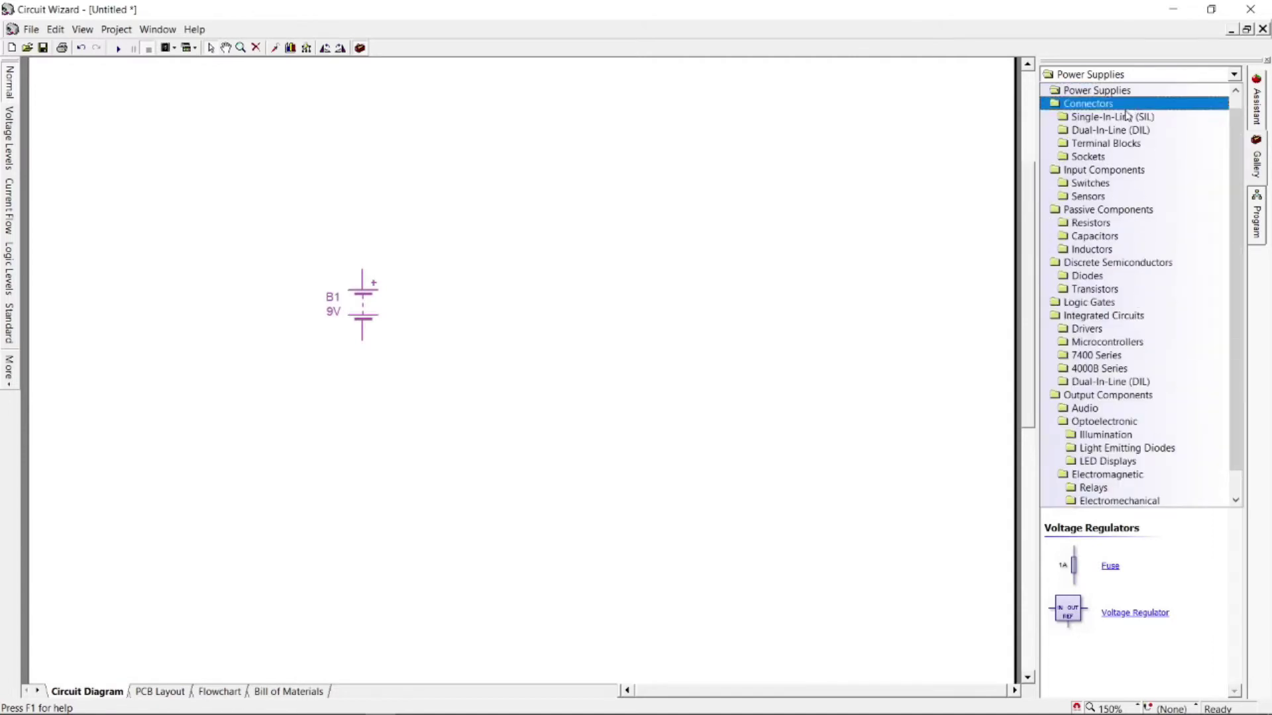
click(1104, 223)
drag(1119, 145, 469, 248)
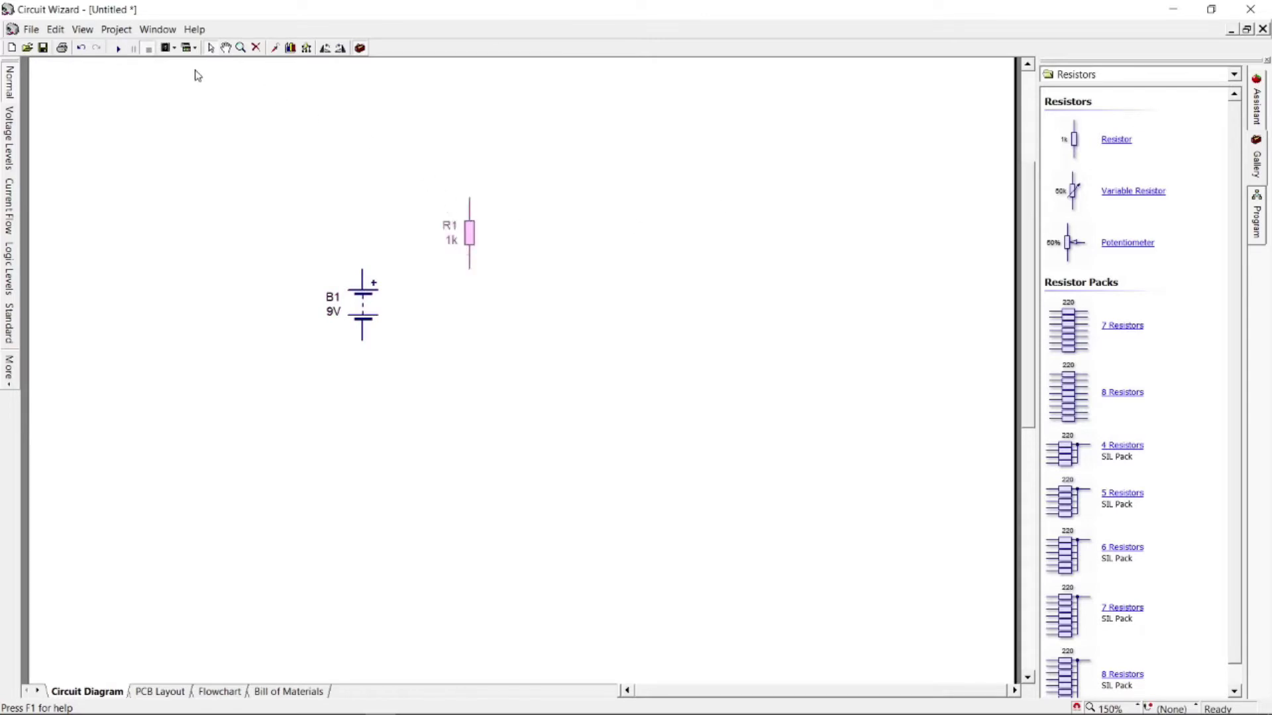
click(324, 48)
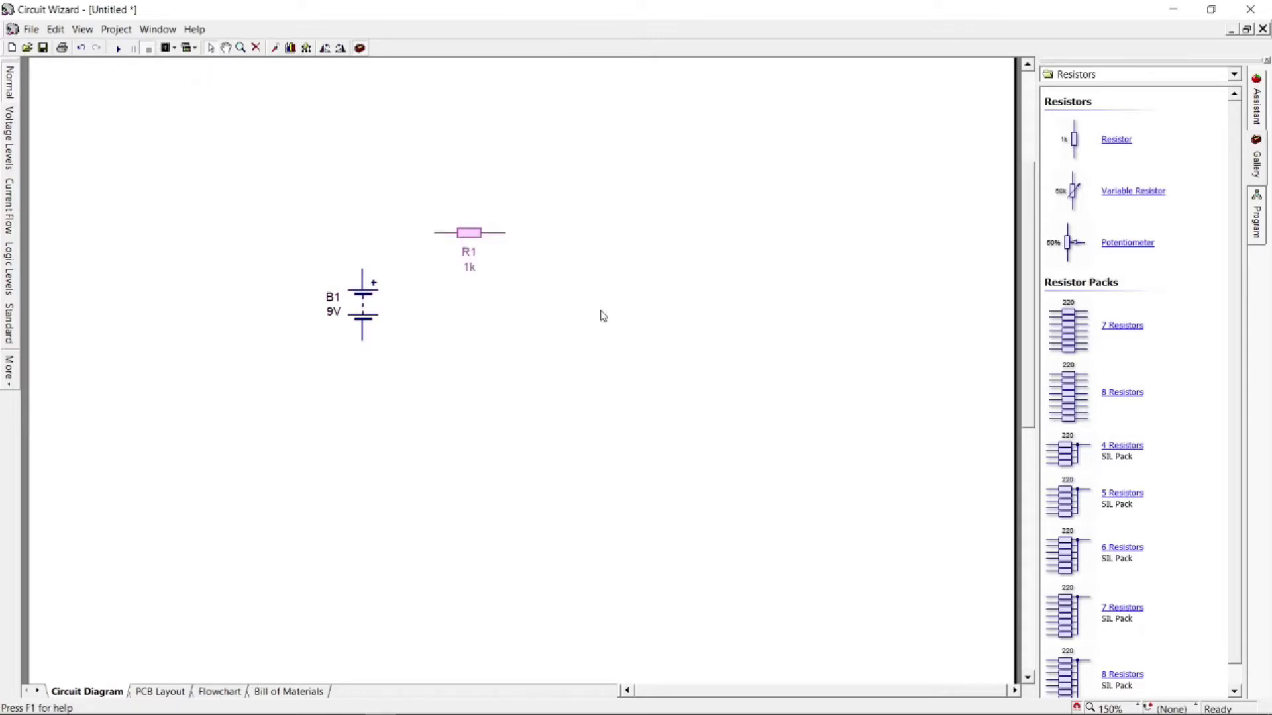
click(853, 376)
Place a standard LED below and to the right of the resistor, level with the battery.
click(1175, 77)
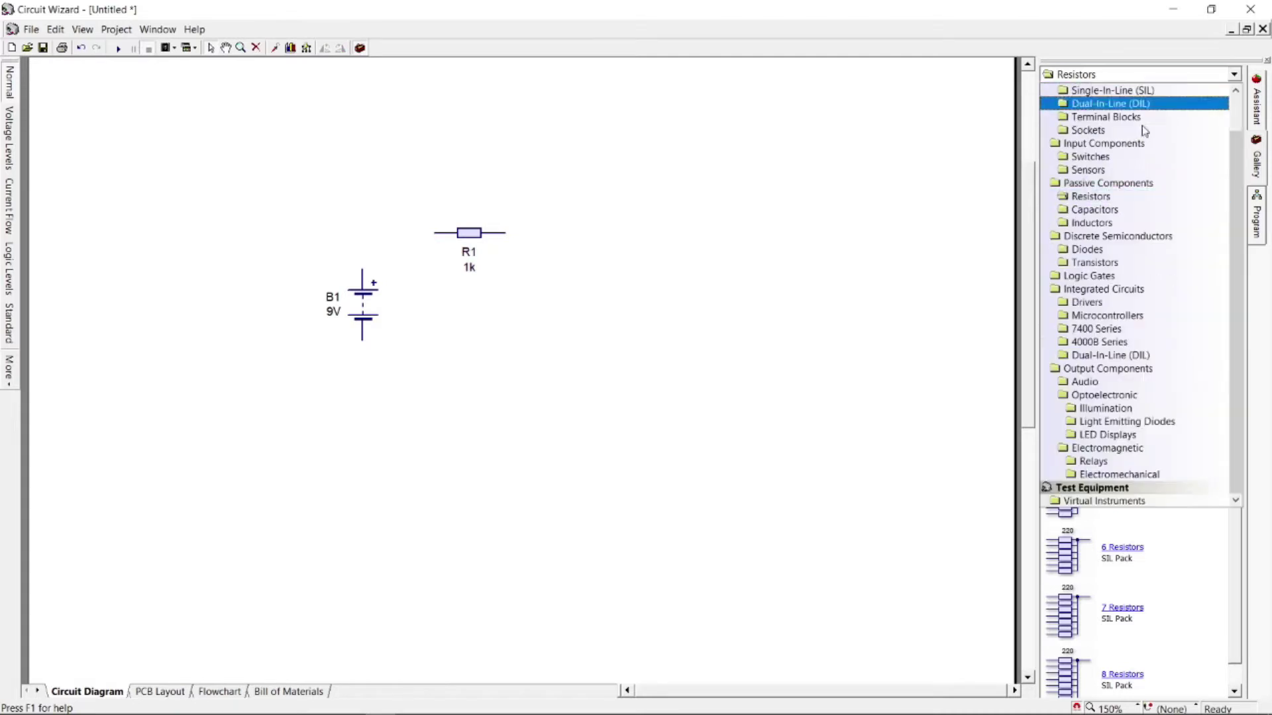
click(1094, 424)
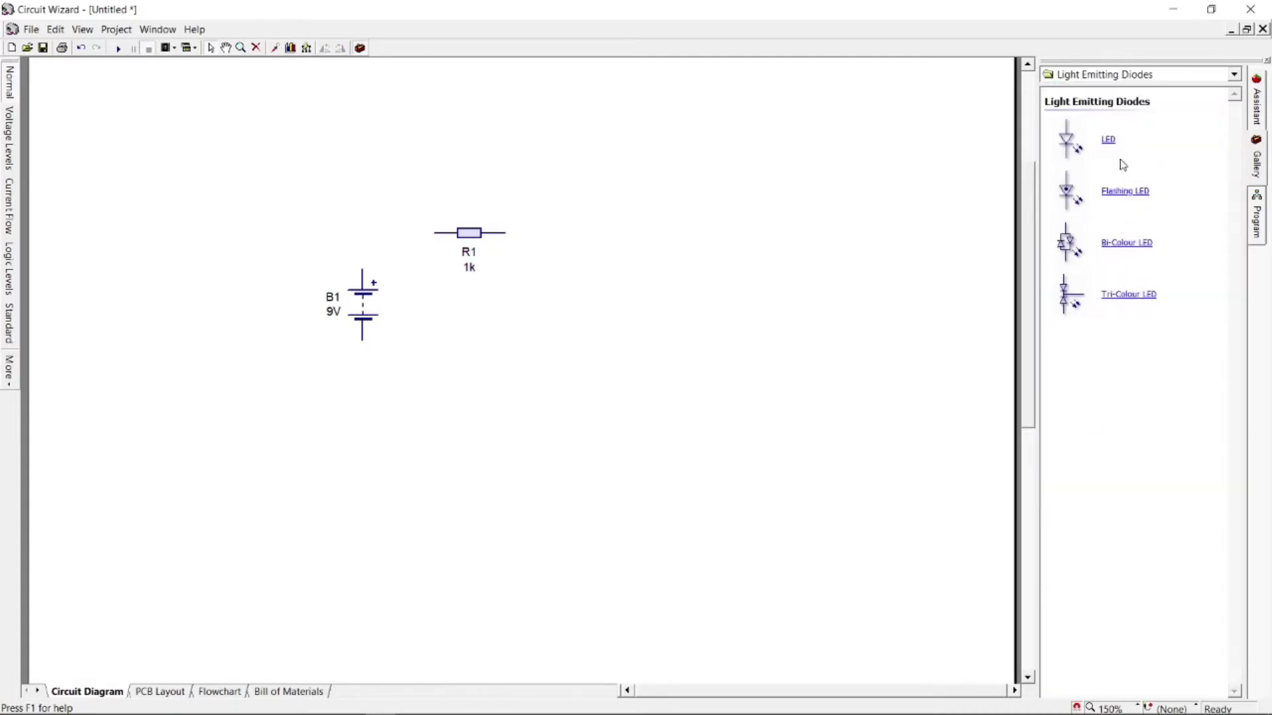
mouse_move(1110, 143)
mouse_down()
mouse_move(653, 357)
mouse_move(594, 313)
mouse_move(549, 303)
mouse_up()
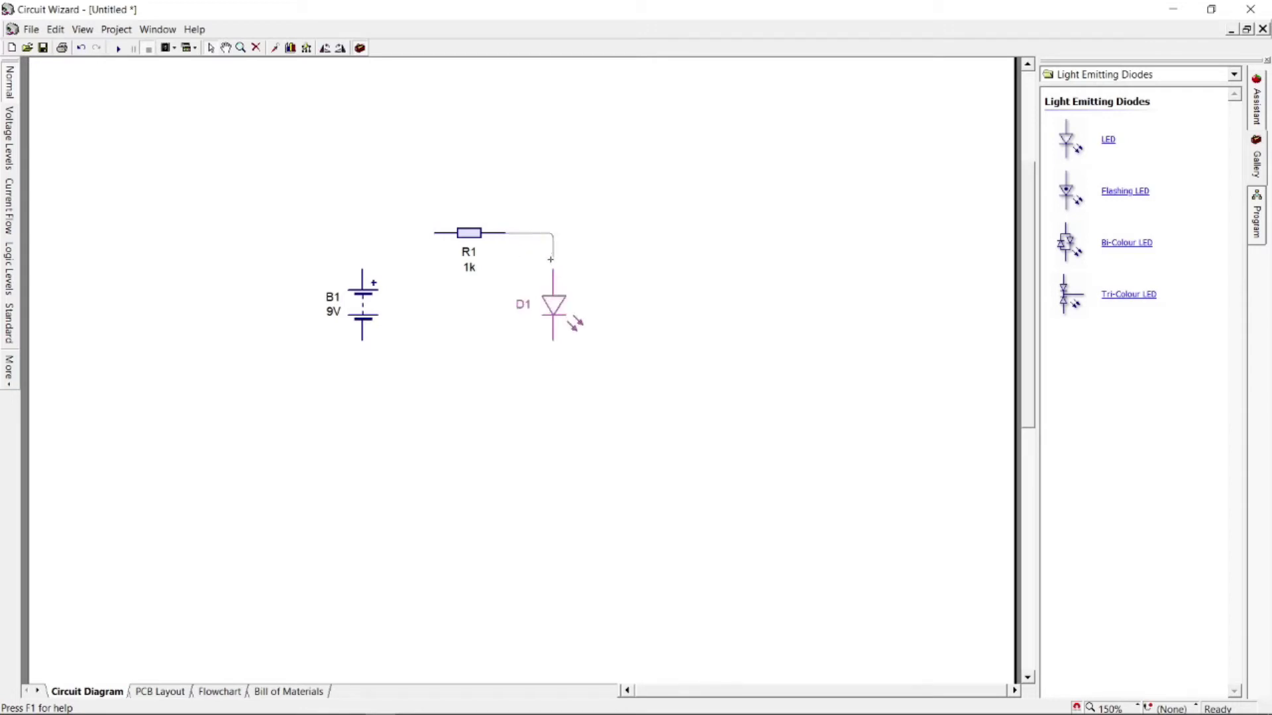
Wire the battery, resistor and LED into a closed series loop, with the battery's positive terminal feeding the resistor.
click(553, 268)
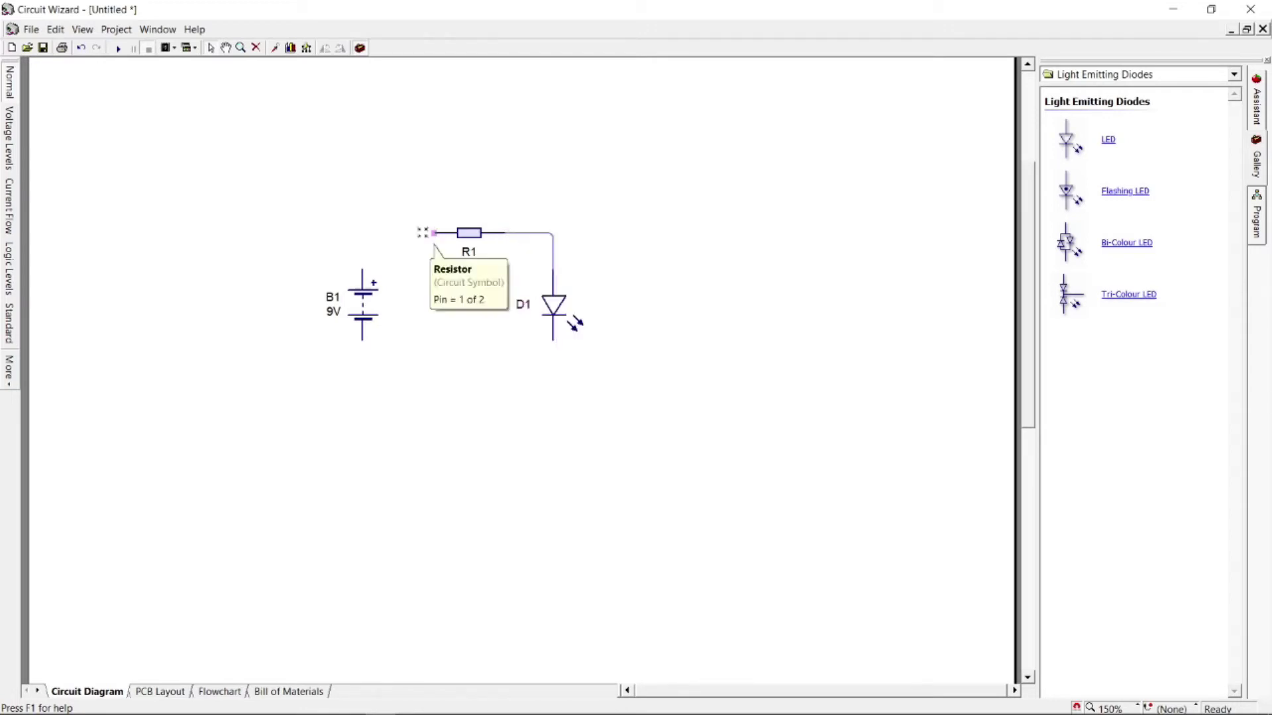
click(362, 267)
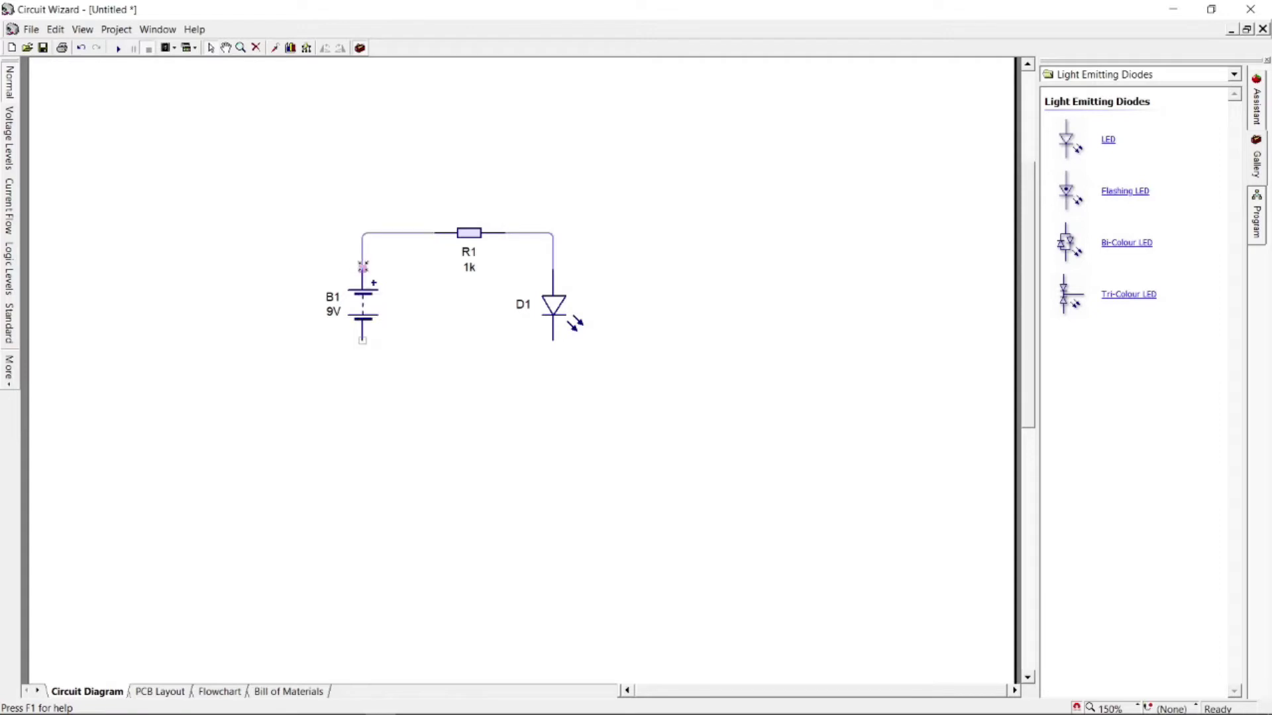
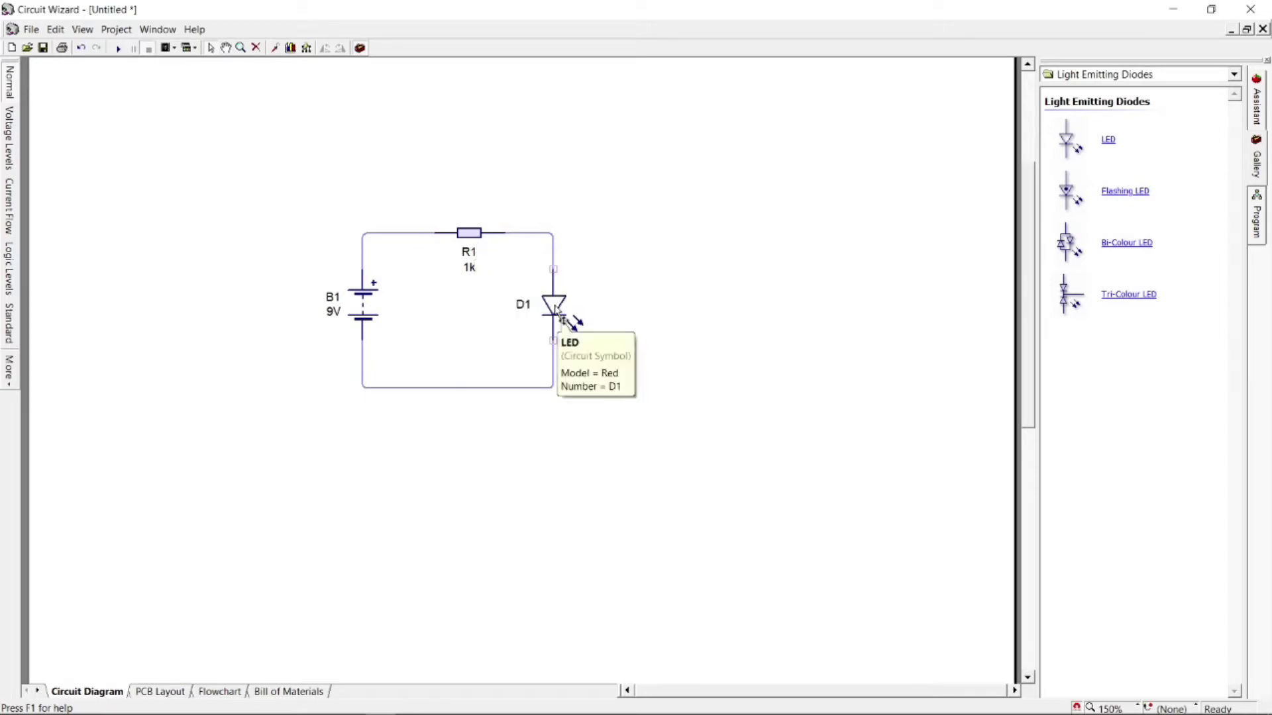
Run the simulation to test the LED circuit, and stop it.
scroll(629, 278, up, 1)
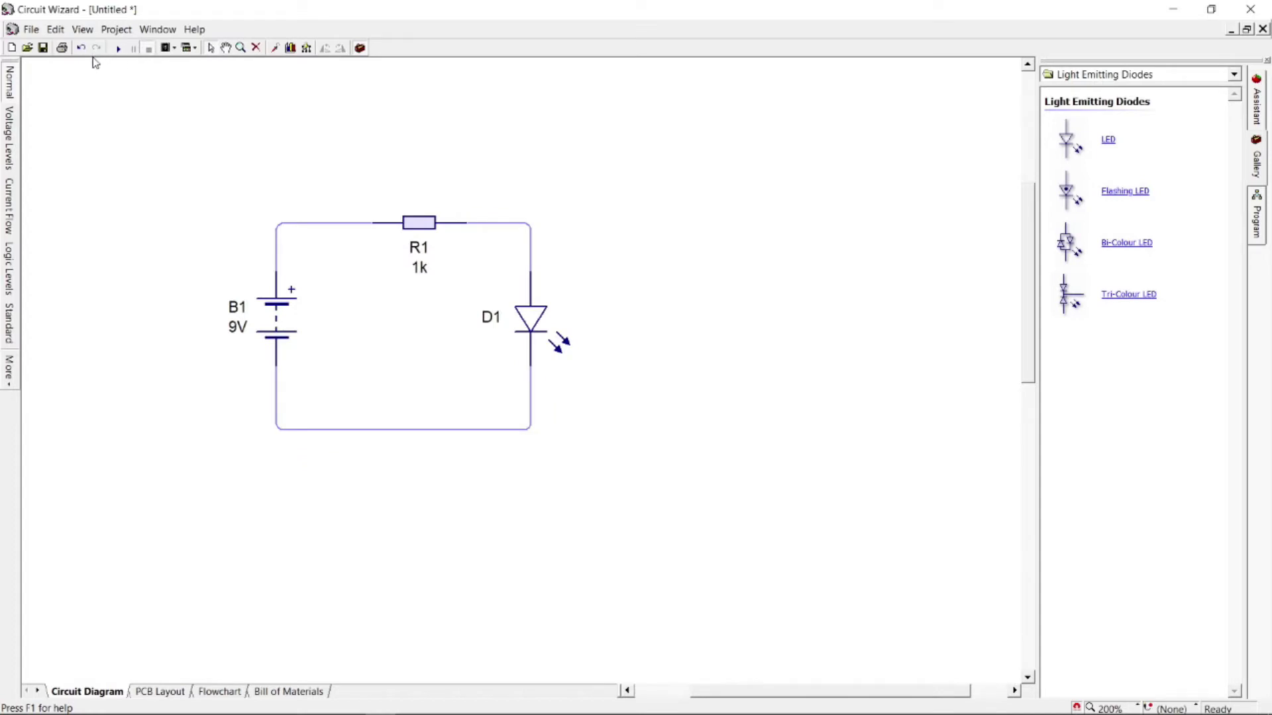
click(118, 49)
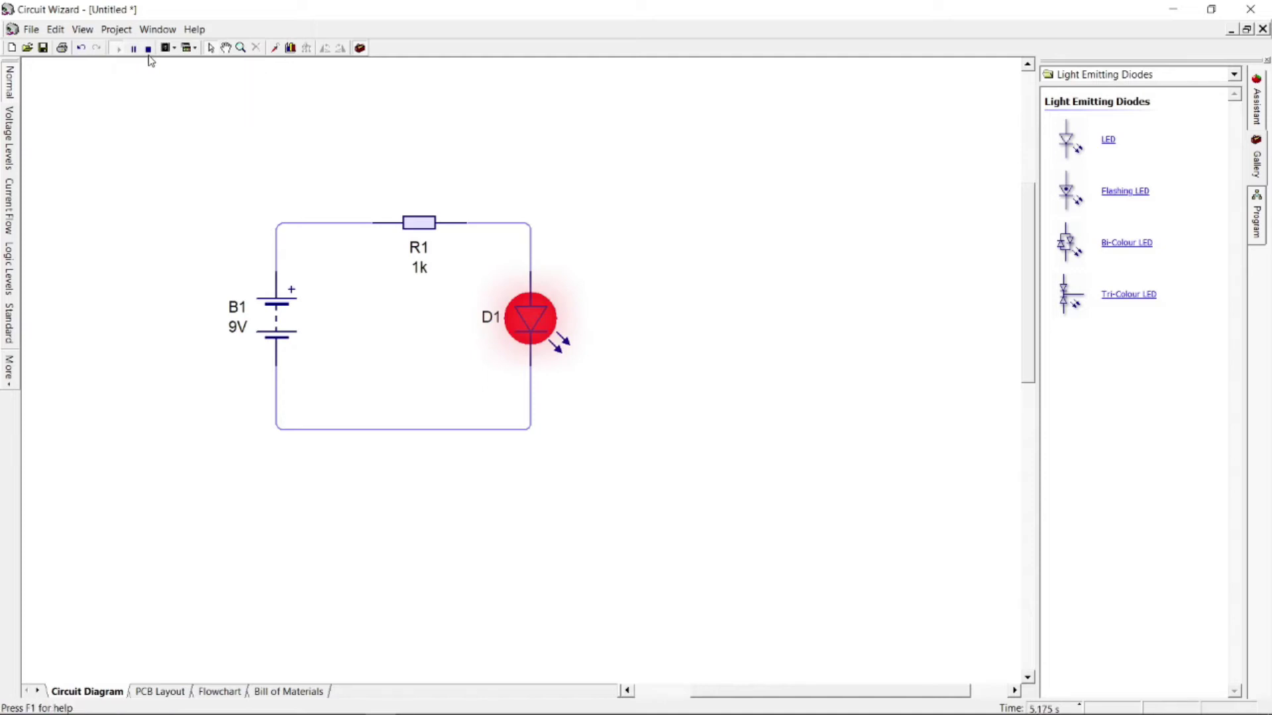
click(149, 52)
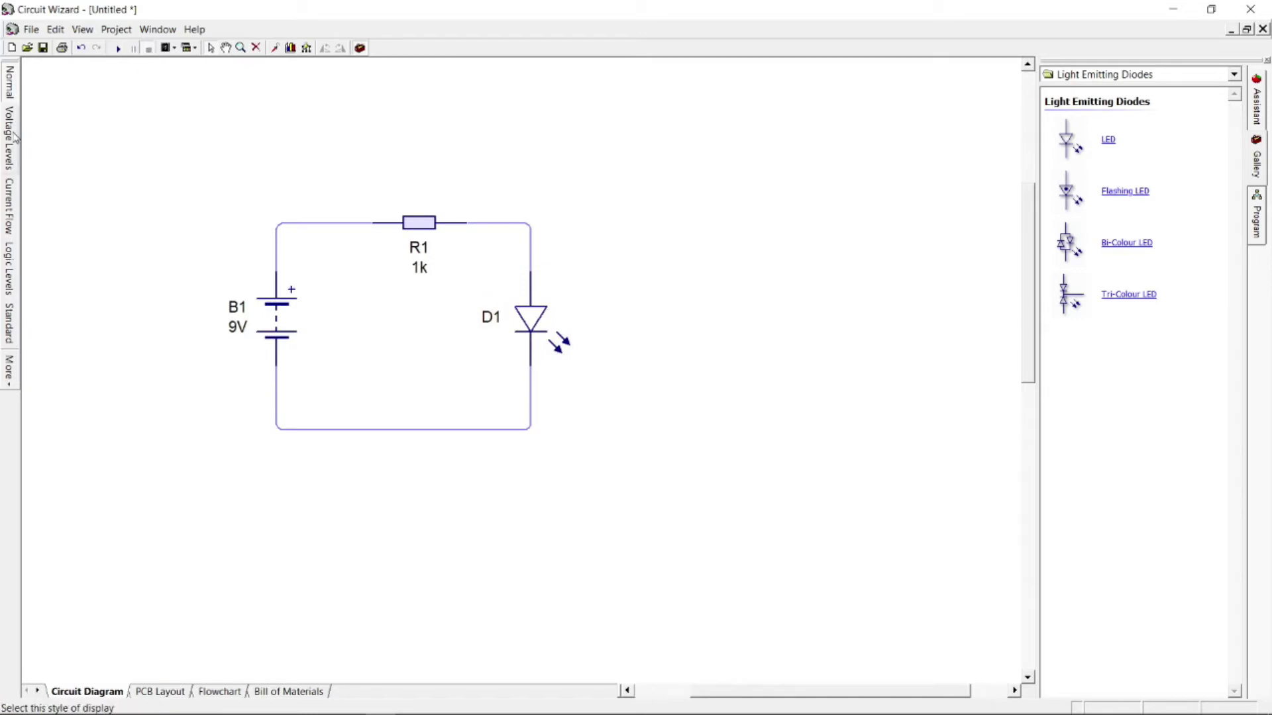
Simulate the circuit in the Voltage Levels style and examine the voltage at both ends of the resistor.
click(118, 49)
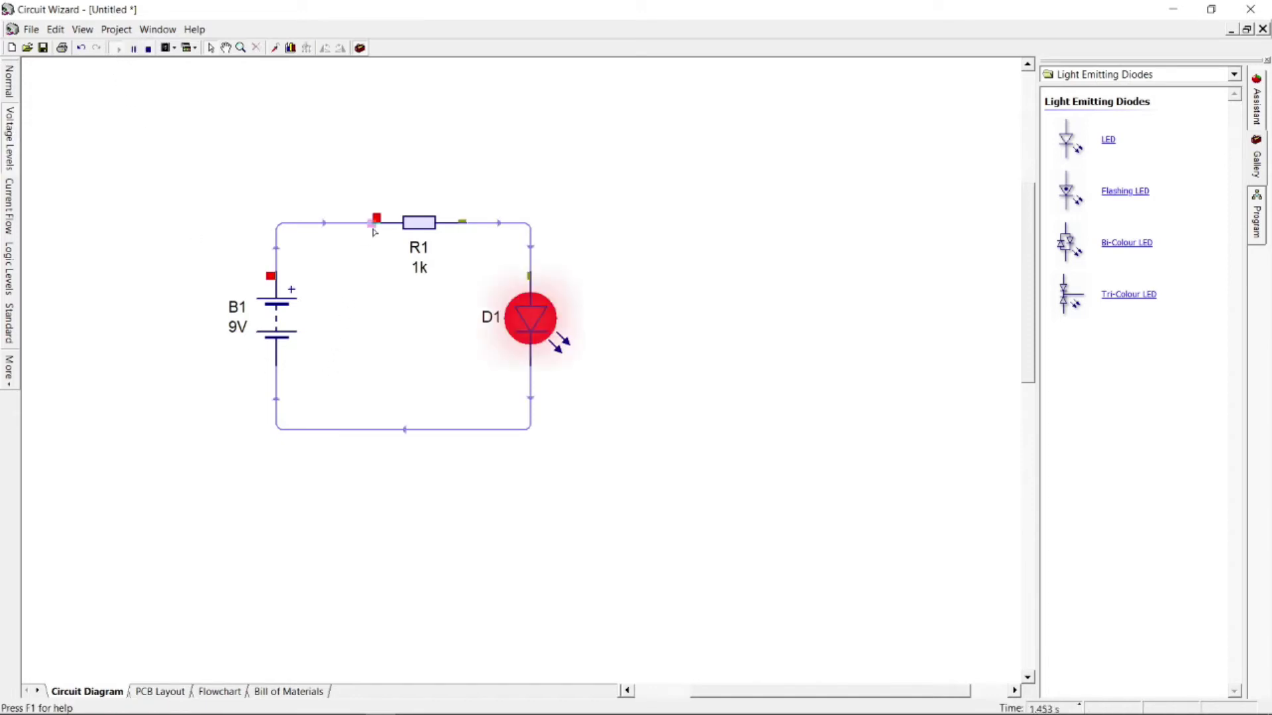
mouse_move(380, 224)
mouse_move(468, 225)
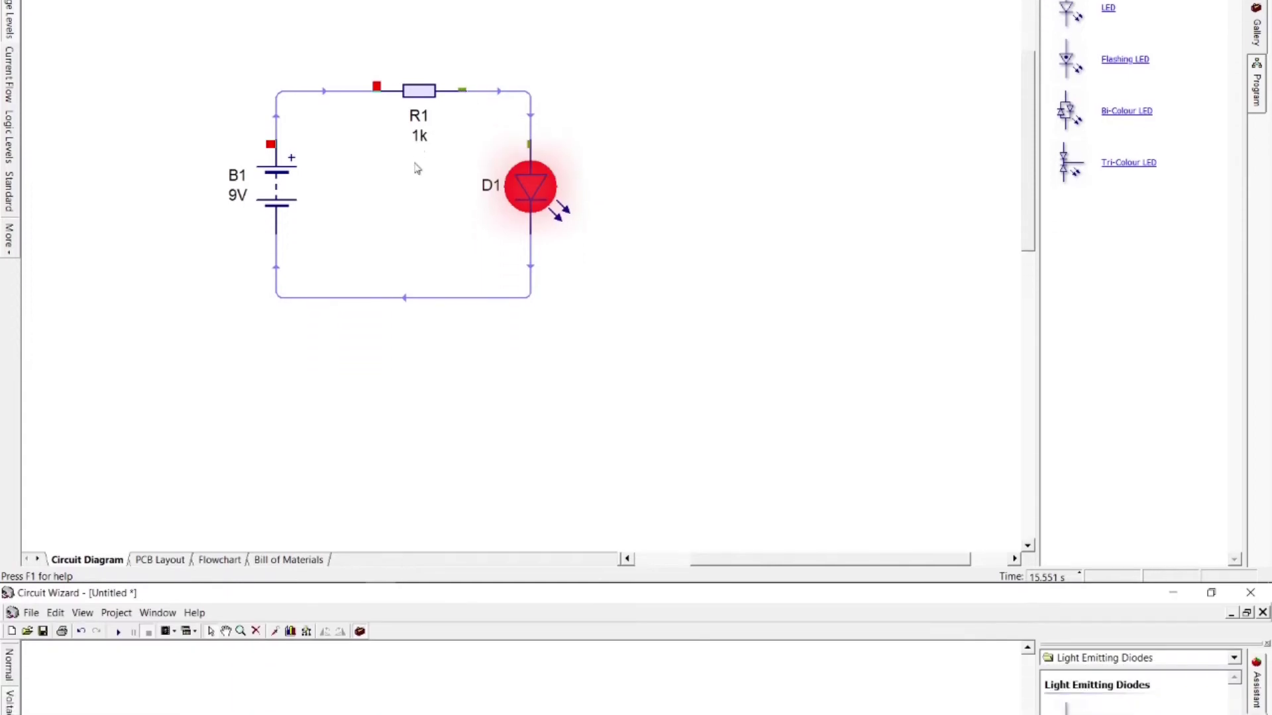
Replace the wire between the battery's positive terminal and the resistor with an SPST switch connected to both.
key(Delete)
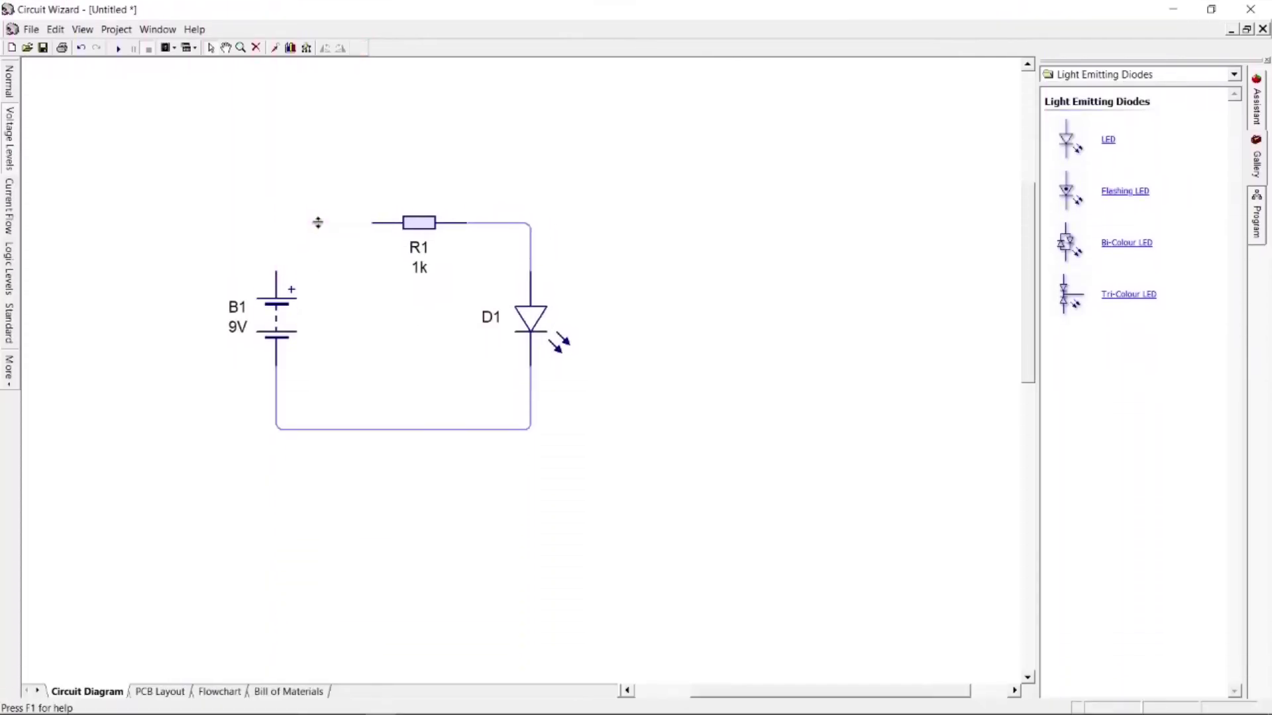
click(1110, 162)
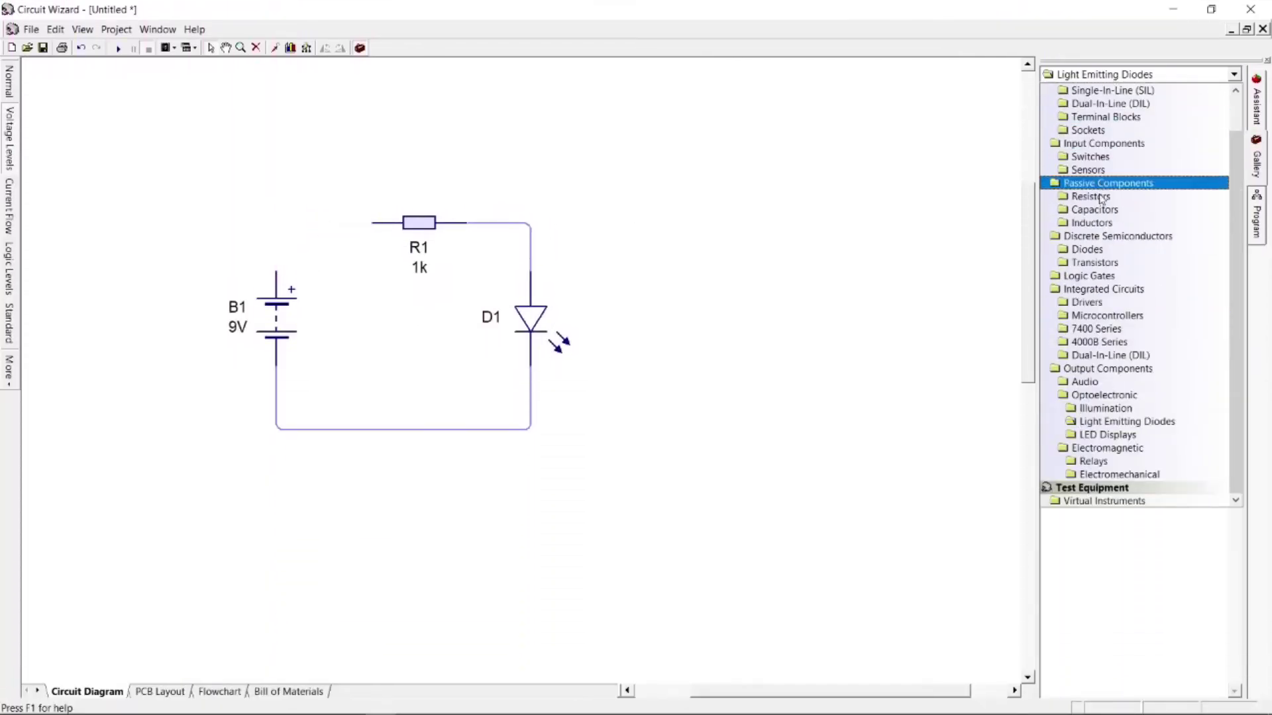
click(1093, 157)
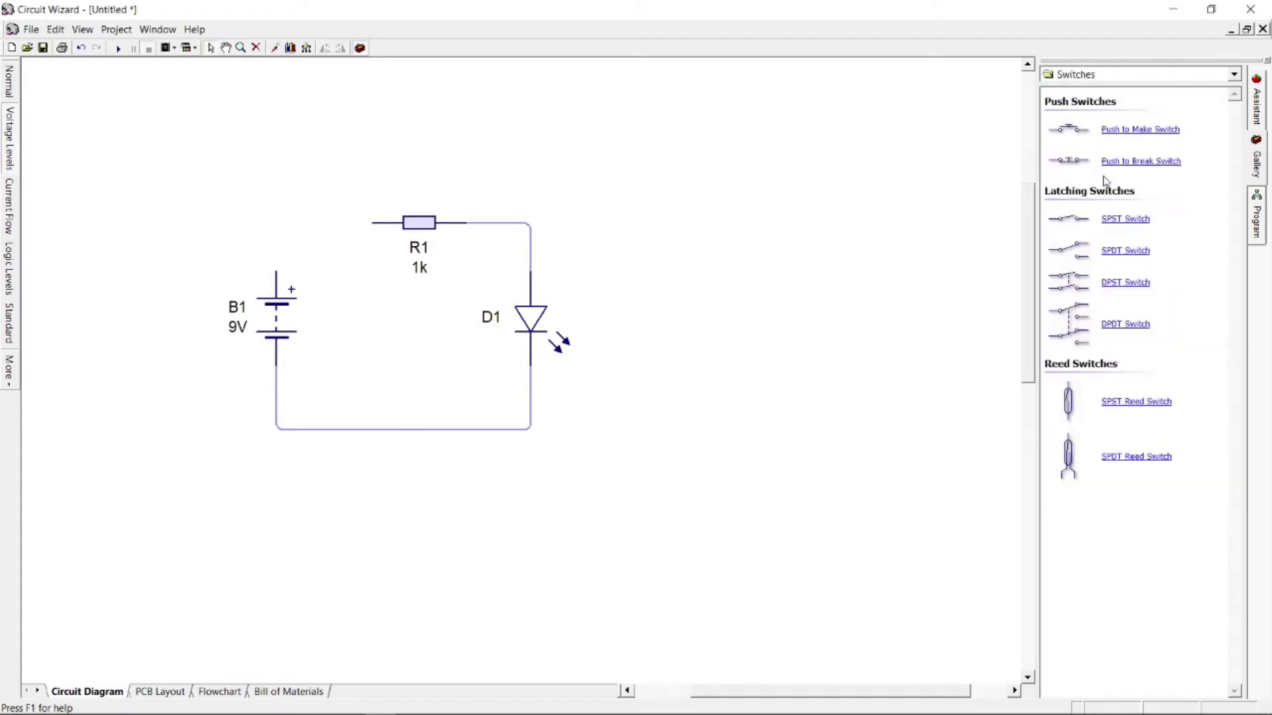
drag(1111, 224, 323, 223)
click(369, 166)
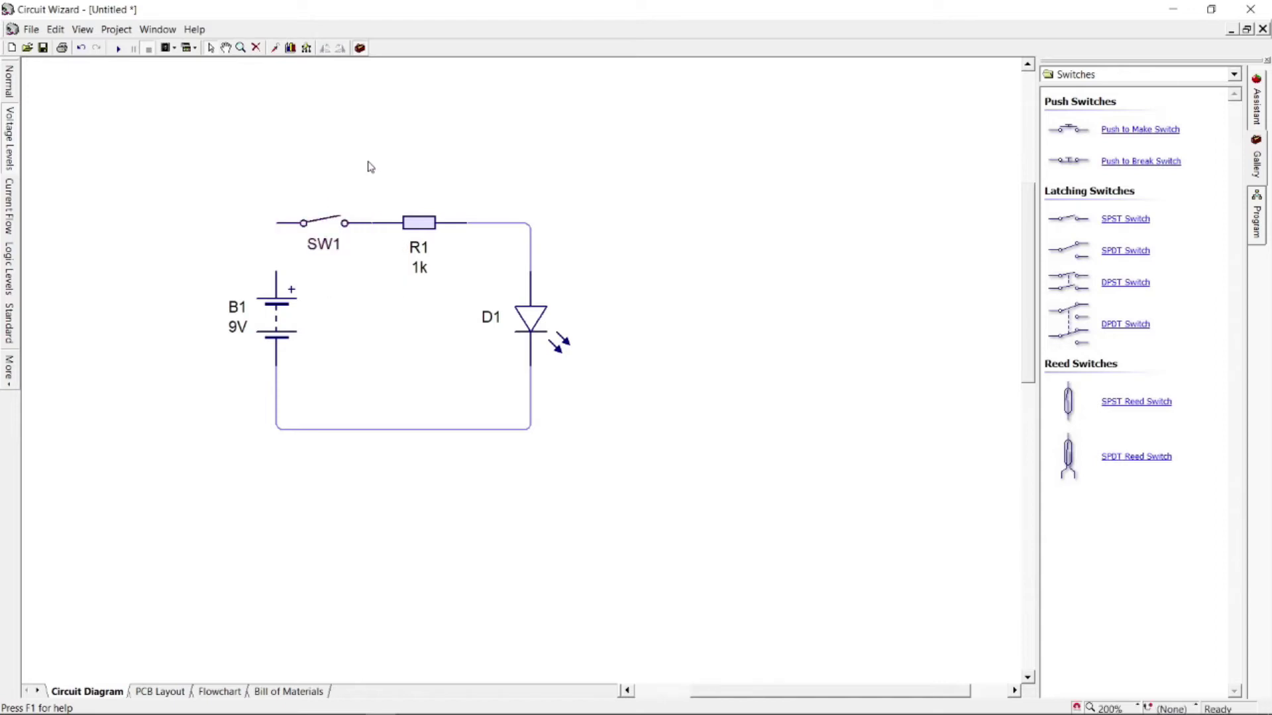
drag(277, 223, 270, 270)
drag(372, 224, 369, 250)
Run the simulation, check the voltage at the switch's battery-side pin, and close and open the switch twice.
click(118, 48)
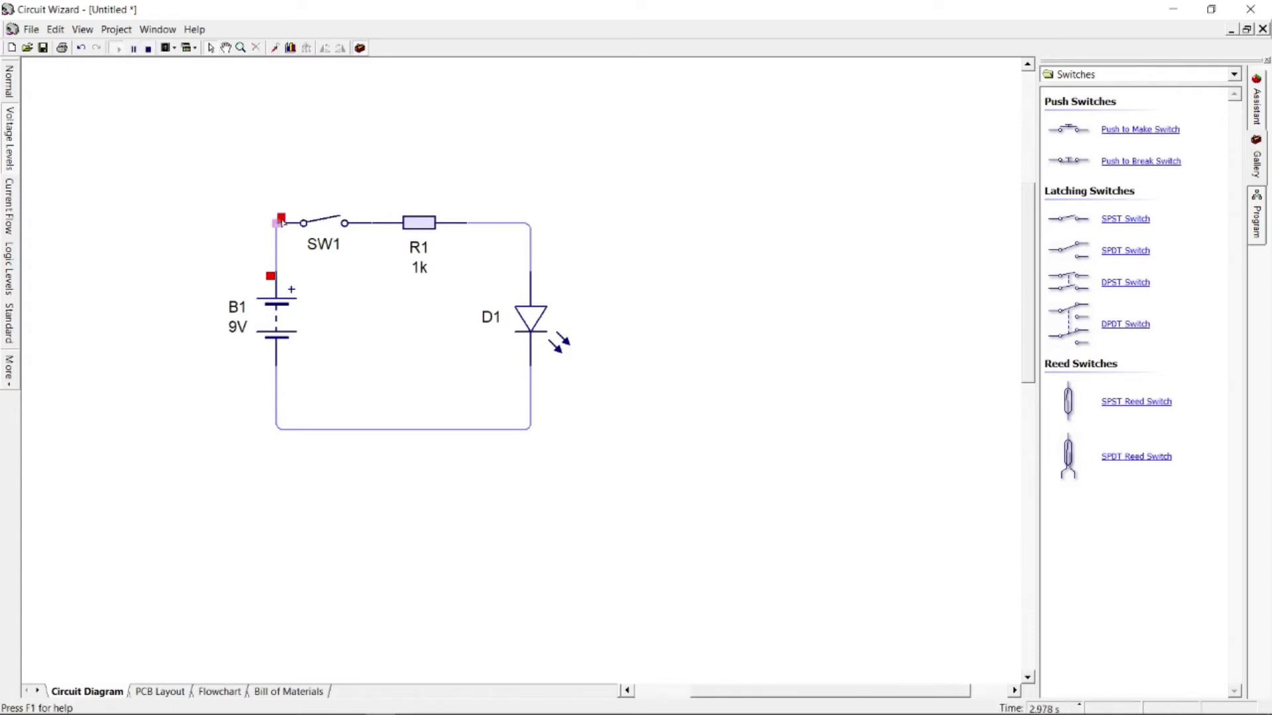
mouse_move(281, 222)
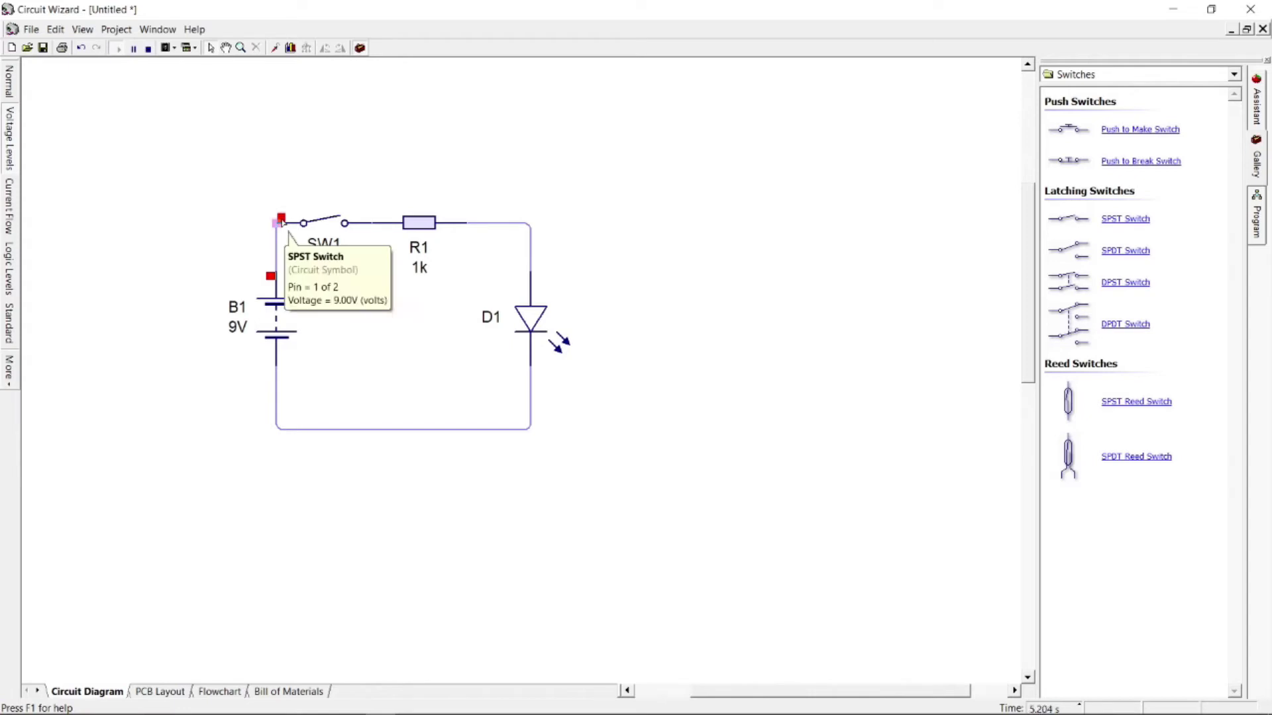
click(322, 225)
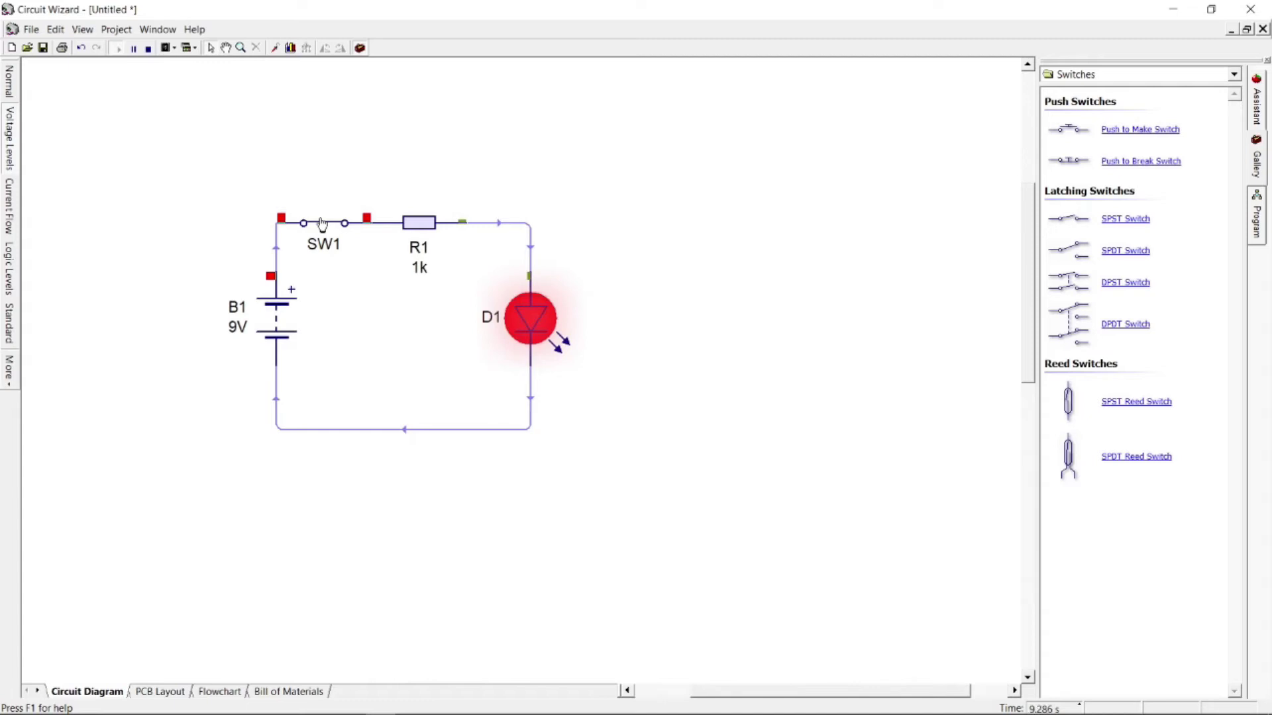
click(322, 226)
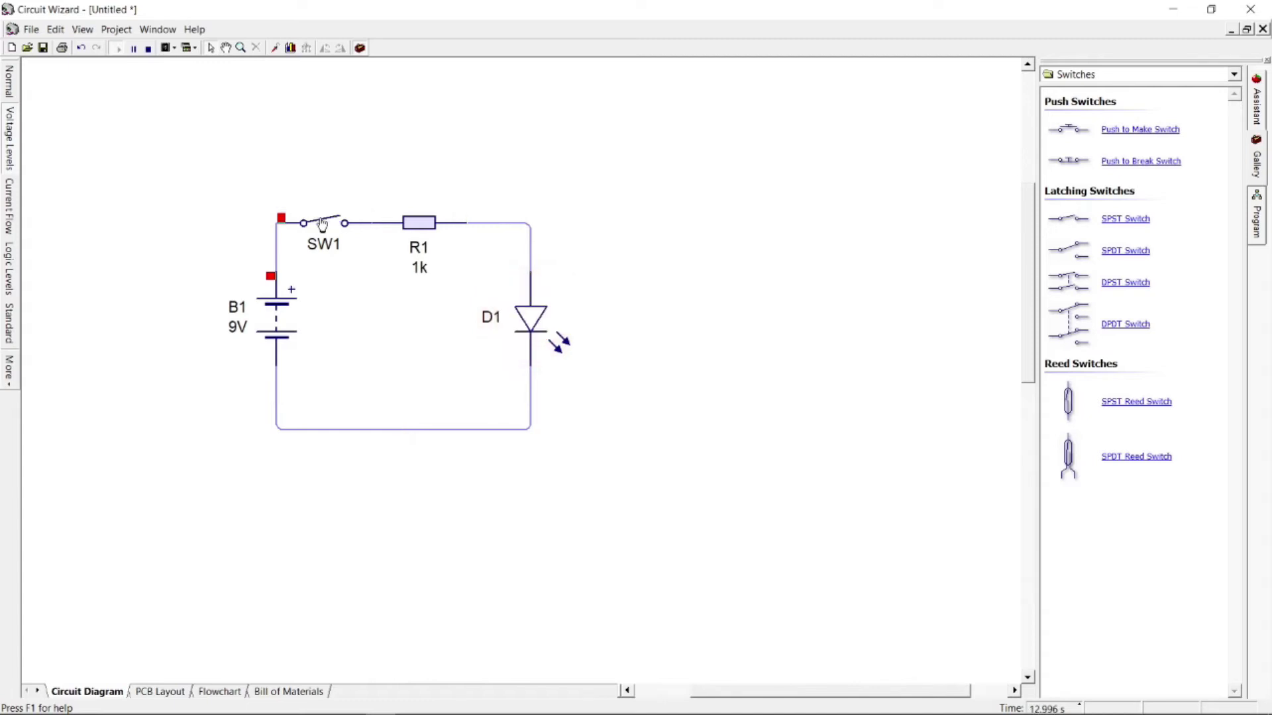
click(322, 225)
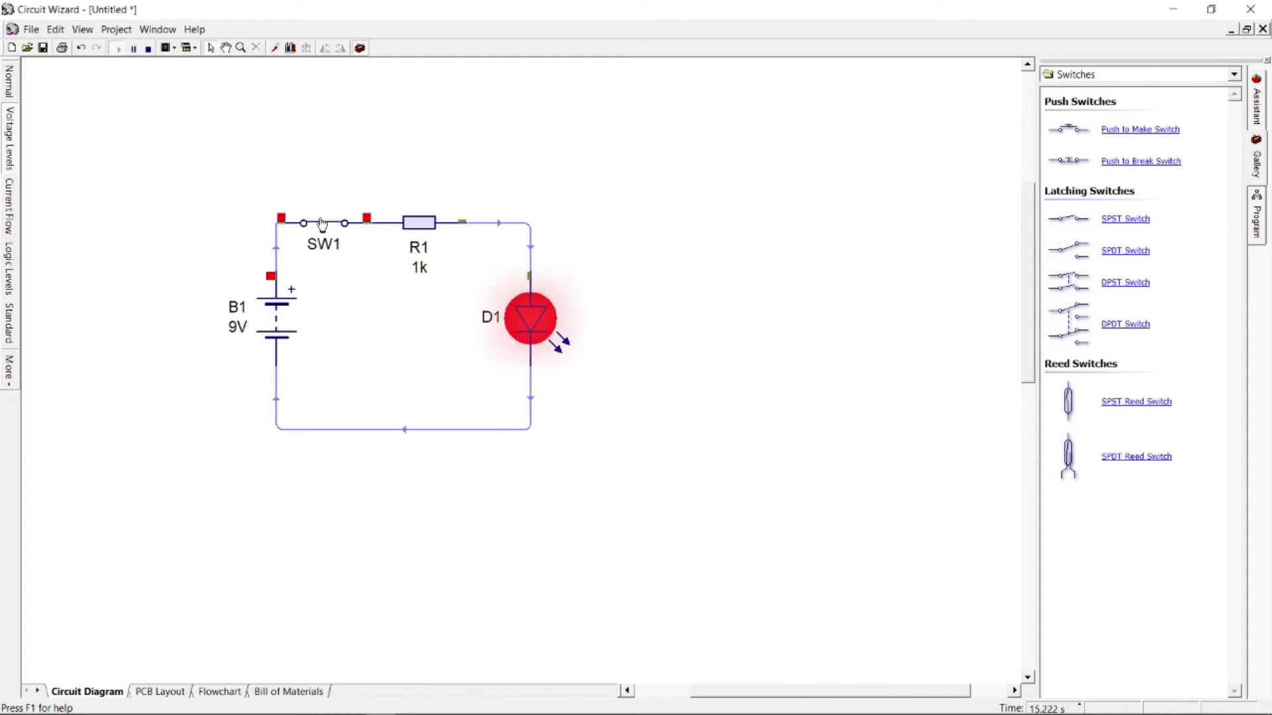
click(323, 225)
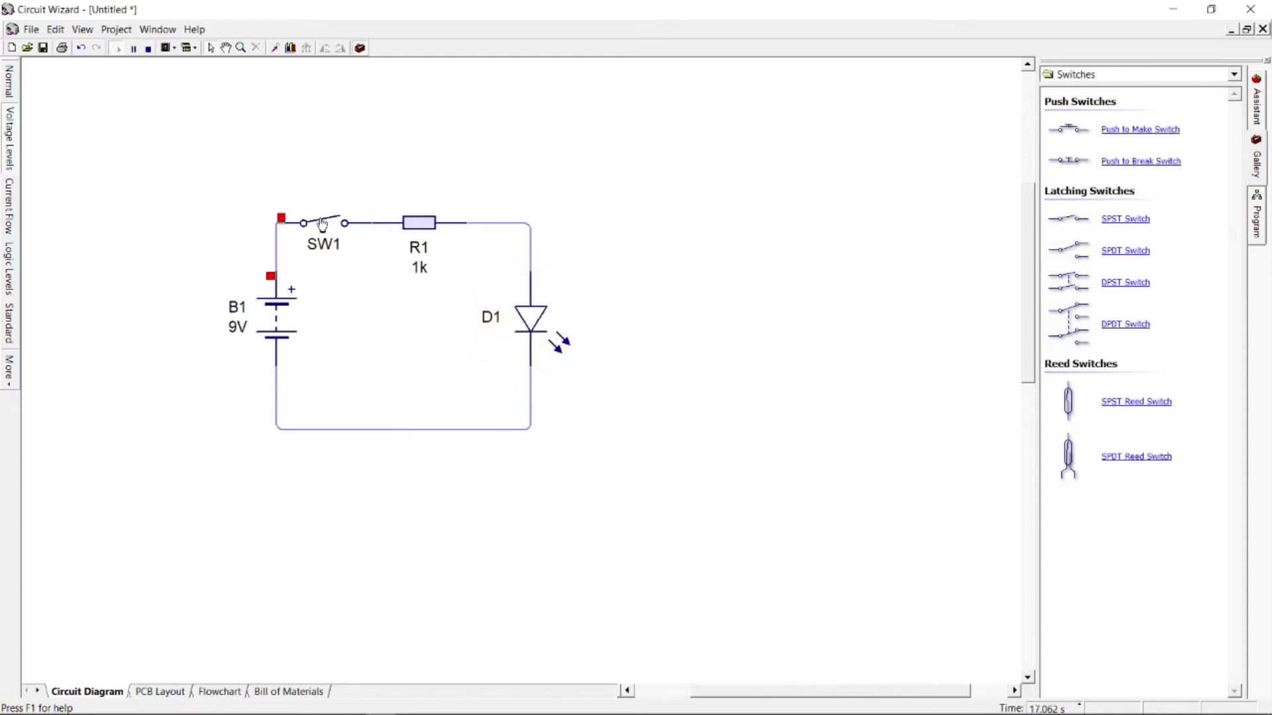
Show the running simulation in the Current Flow style, and close and reopen the switch to examine the current.
click(10, 202)
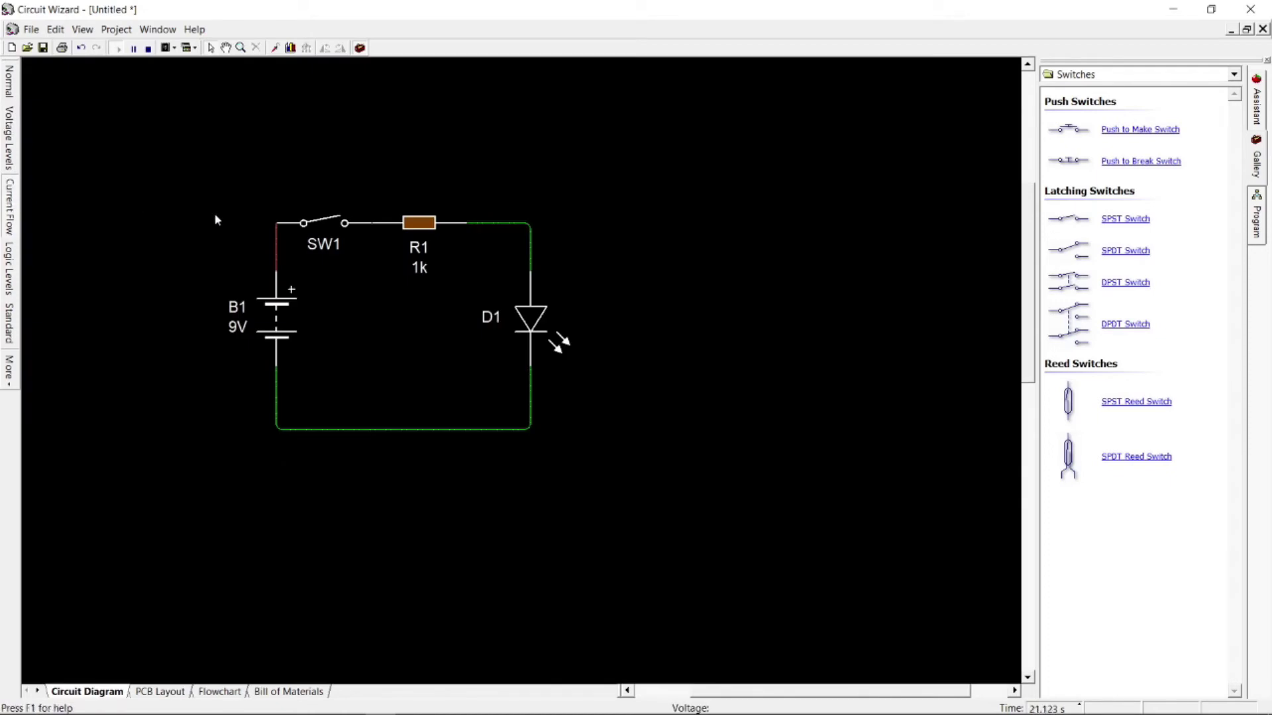
scroll(217, 244, up, 2)
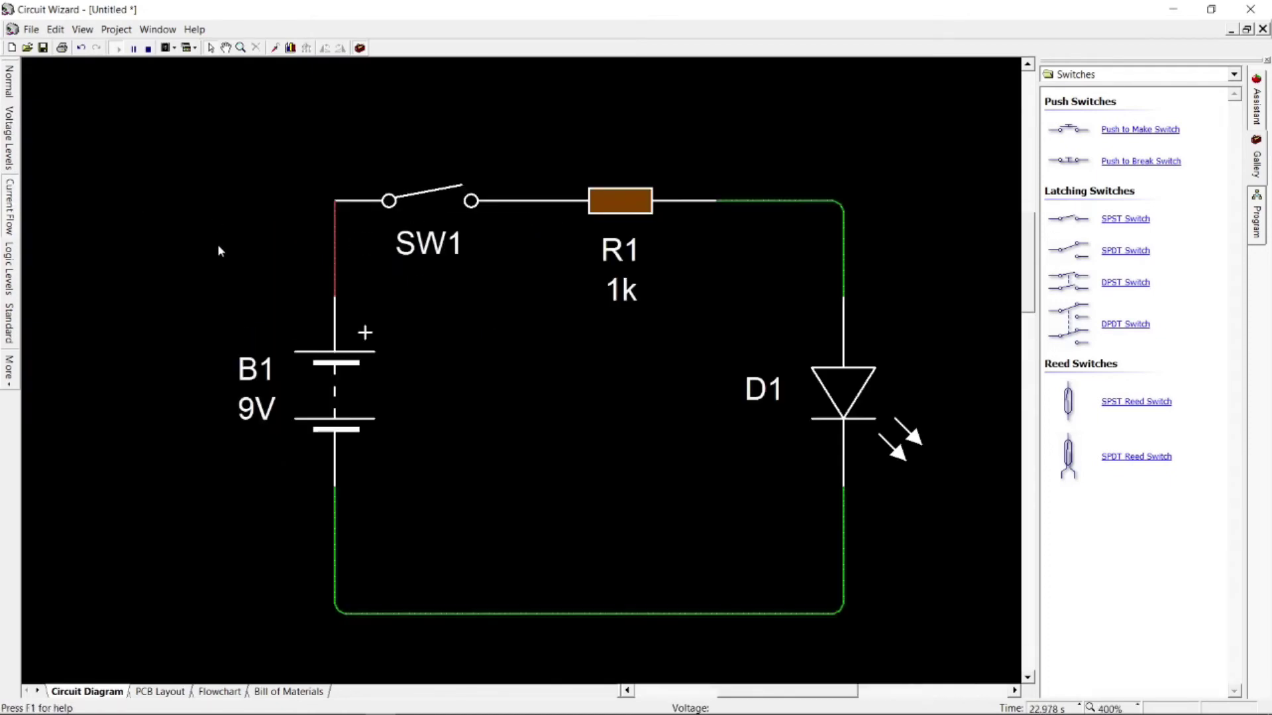
click(447, 203)
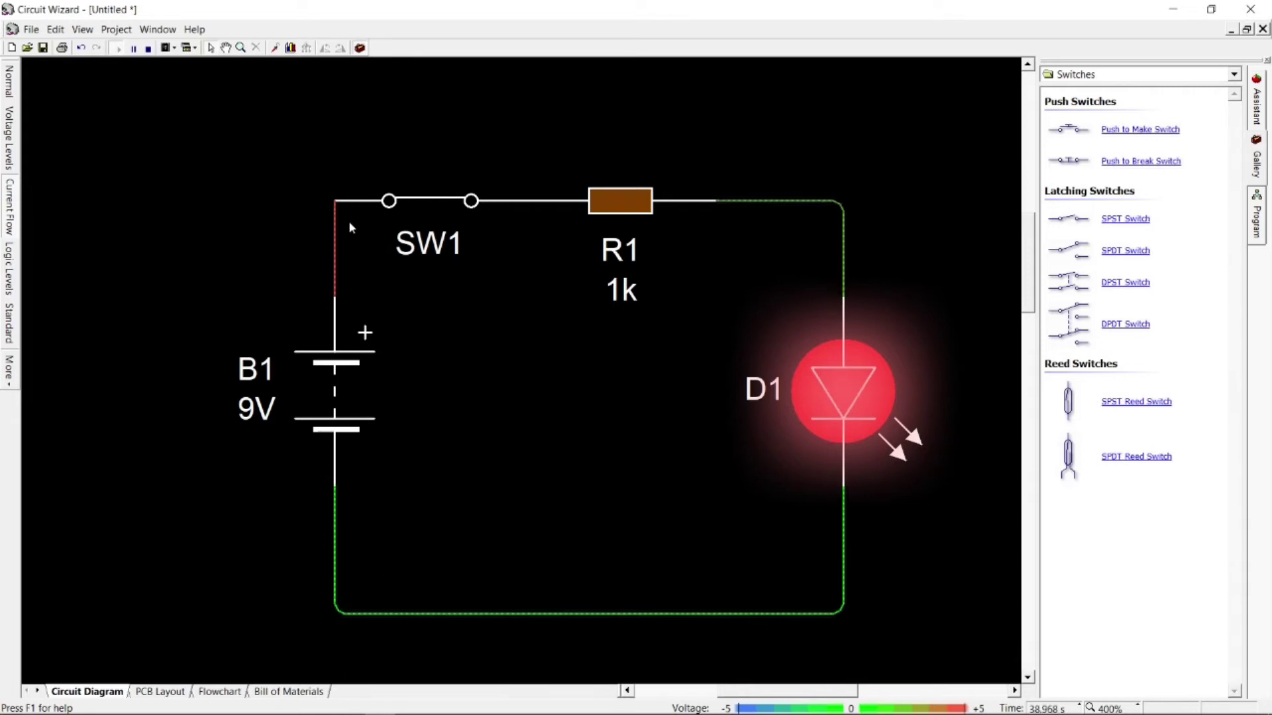
click(411, 206)
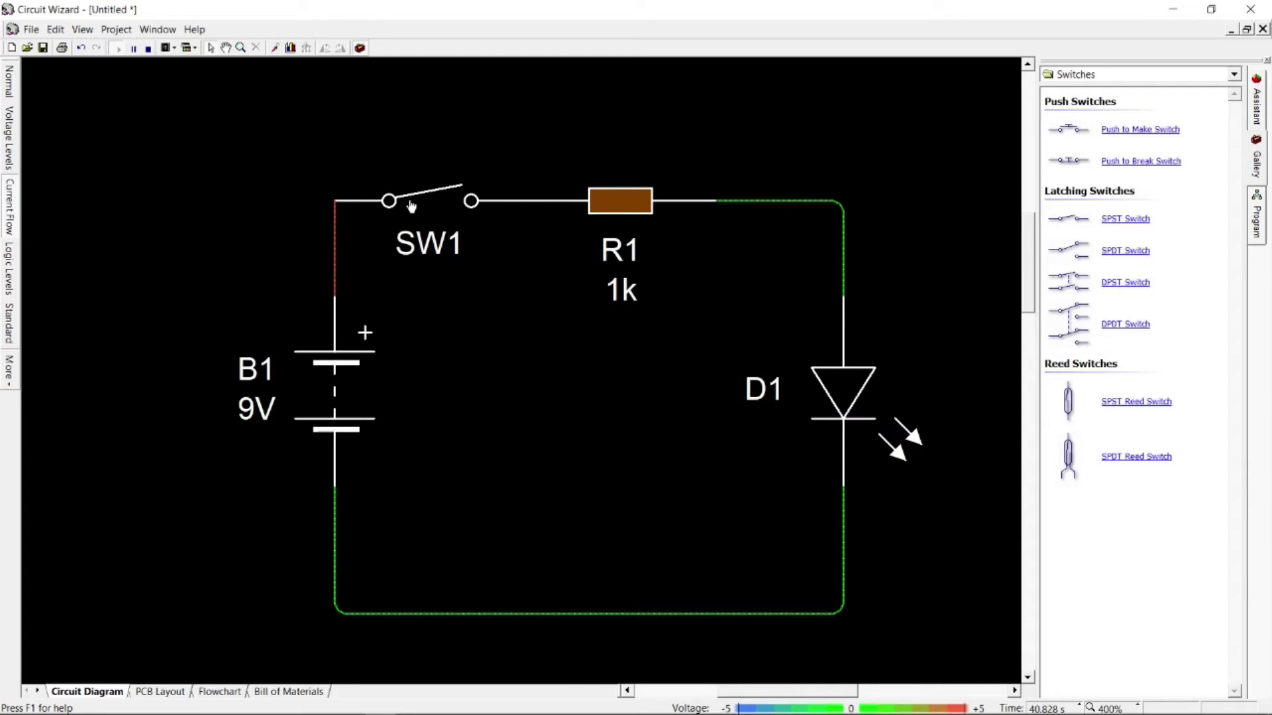
scroll(420, 237, down, 1)
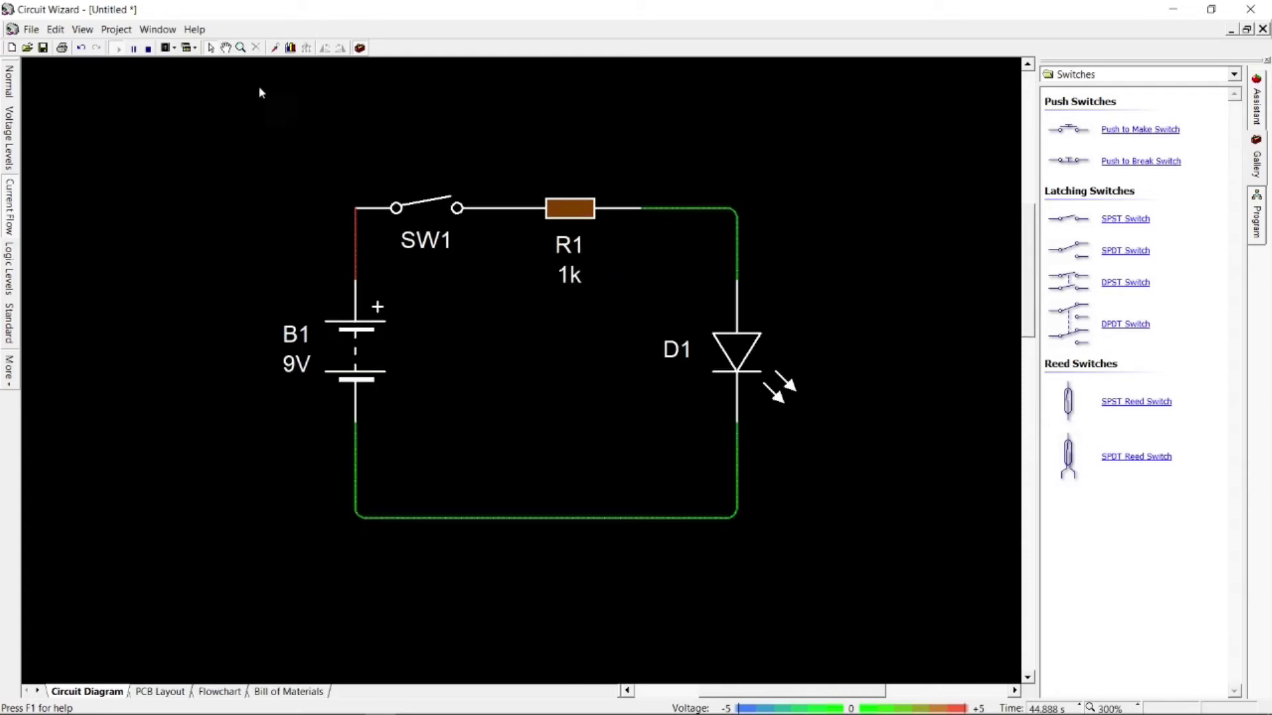
Stop the simulation and return the circuit diagram to the Normal display style.
click(147, 49)
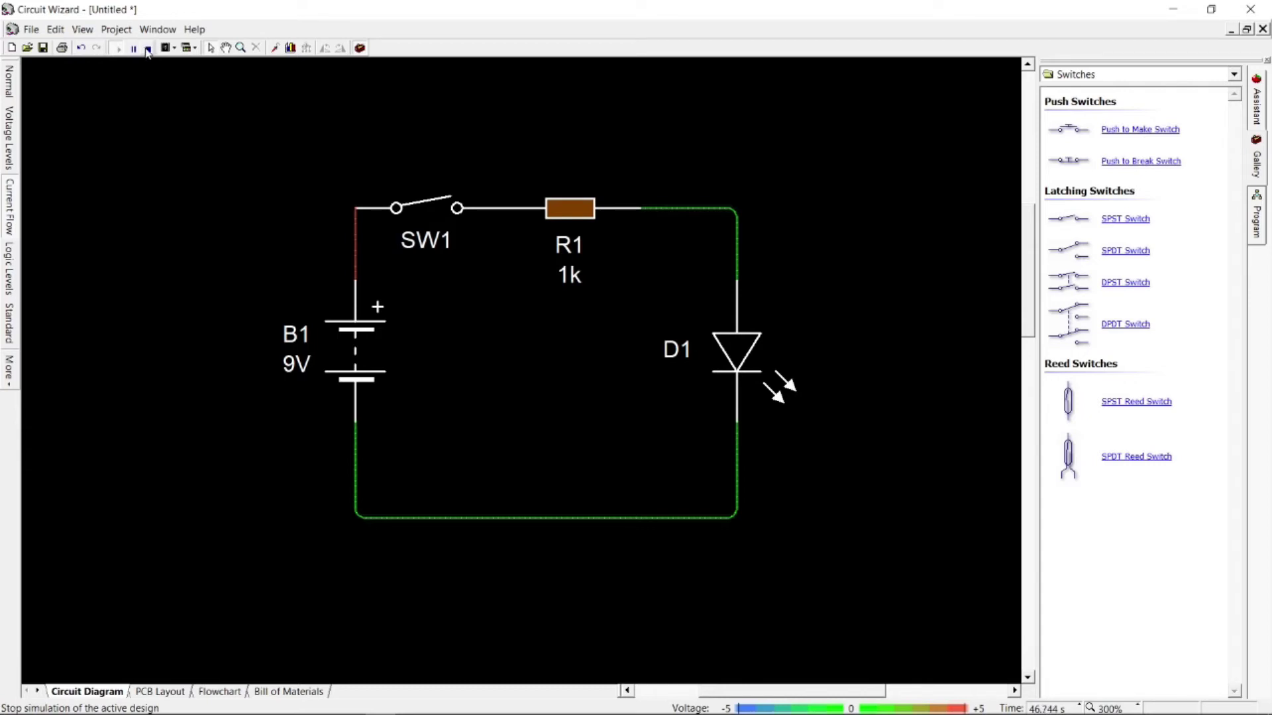
click(10, 84)
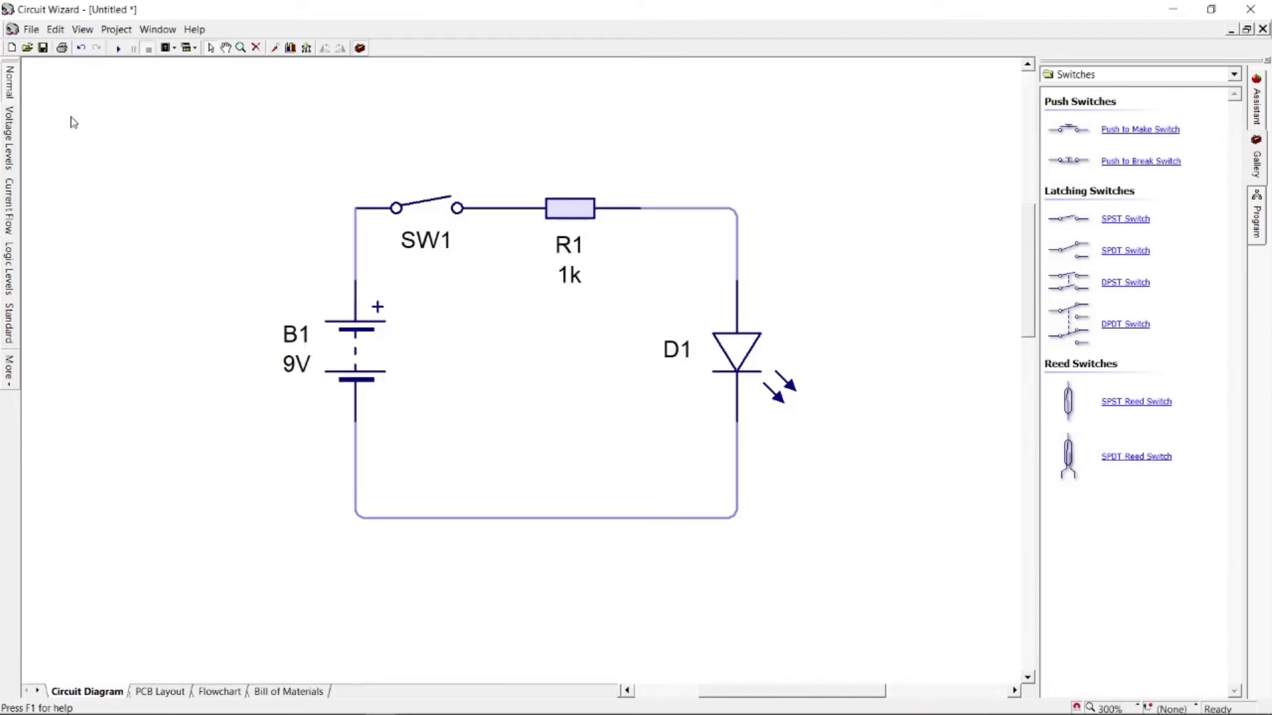
scroll(854, 265, down, 2)
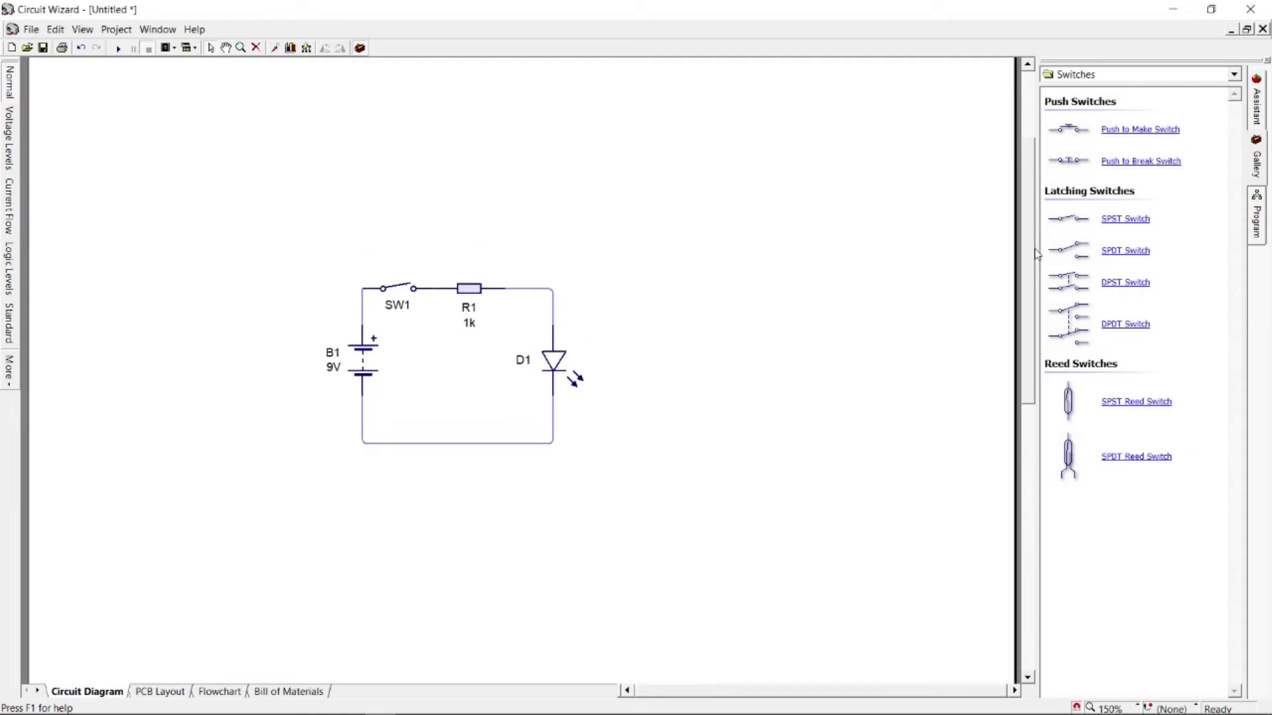
Connect a Digital Multimeter between the switch-resistor junction and the wire joining the LED to the battery's negative terminal.
click(1196, 76)
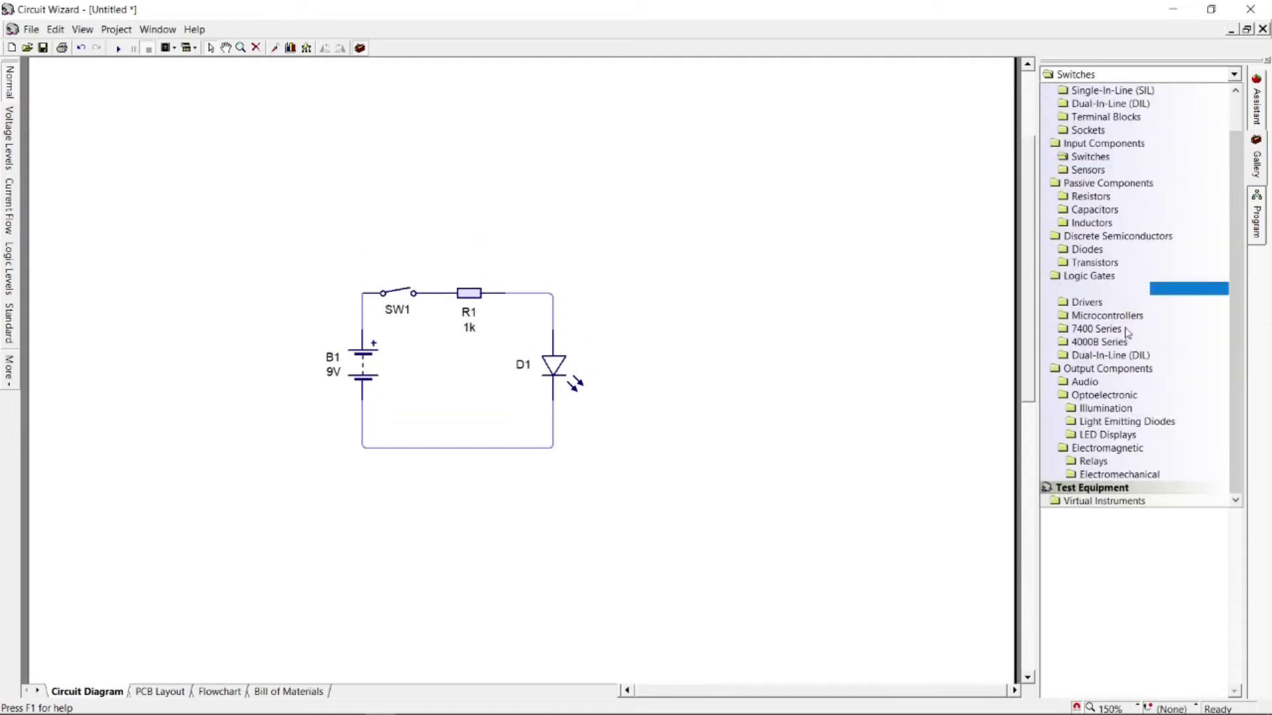
click(1122, 502)
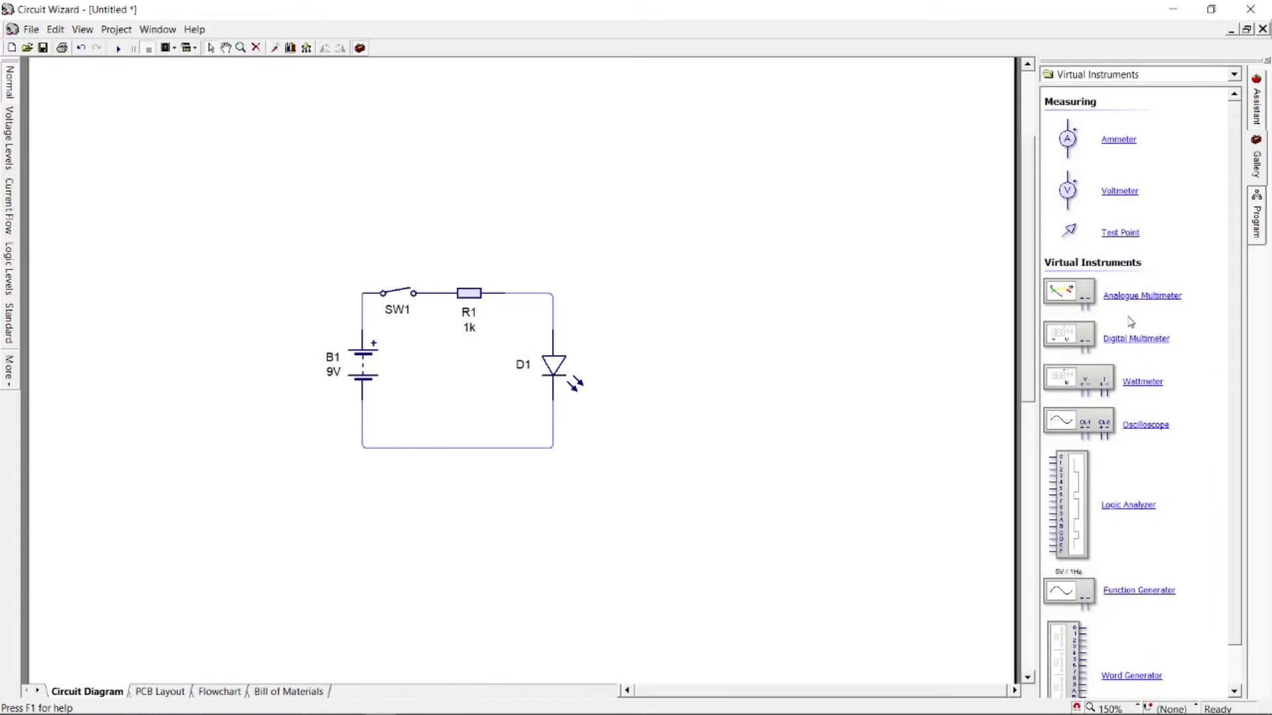
mouse_move(1129, 345)
mouse_down()
mouse_move(693, 201)
mouse_move(475, 168)
mouse_move(463, 171)
mouse_move(573, 176)
mouse_move(543, 213)
mouse_move(414, 224)
mouse_move(434, 253)
mouse_move(434, 292)
mouse_up()
drag(615, 209, 553, 449)
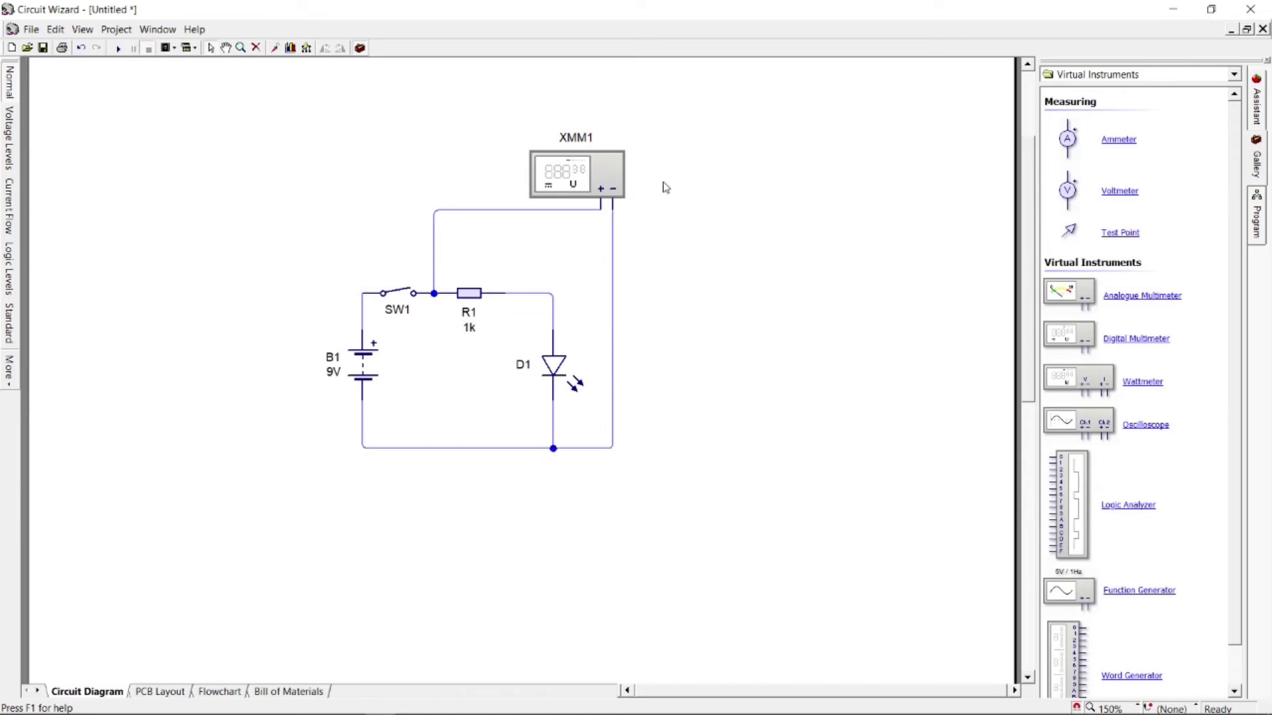
Connect a second Digital Multimeter between the resistor-LED junction and the battery's negative wire.
drag(1120, 346, 506, 293)
click(706, 224)
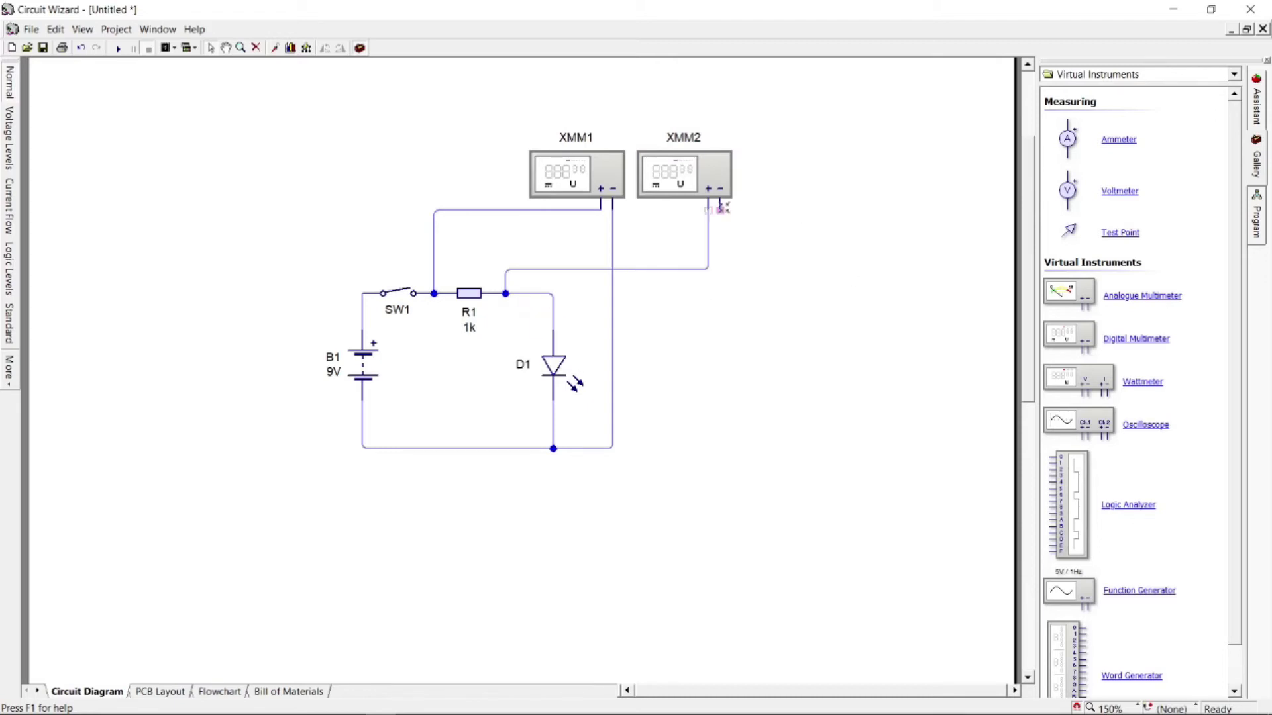
drag(722, 207, 724, 378)
drag(692, 434, 613, 449)
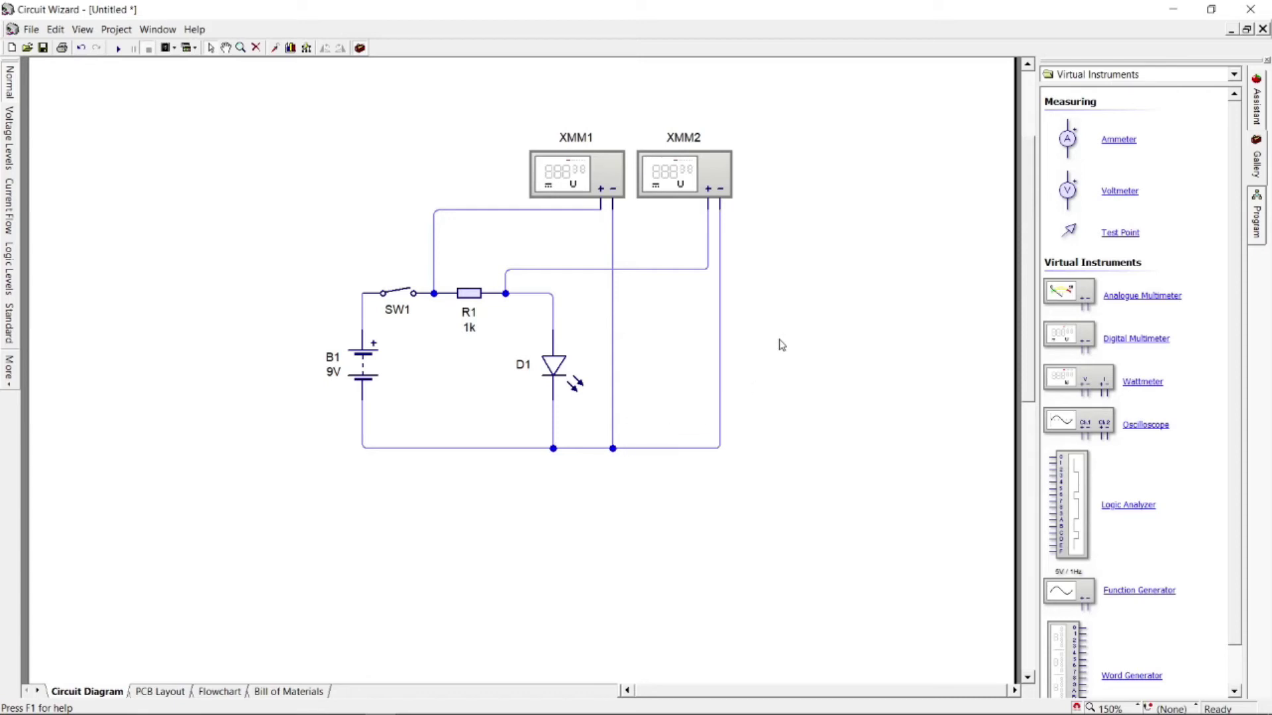
Run the simulation, close the switch, and compare both multimeters' voltages with those at the resistor's two pins.
click(116, 47)
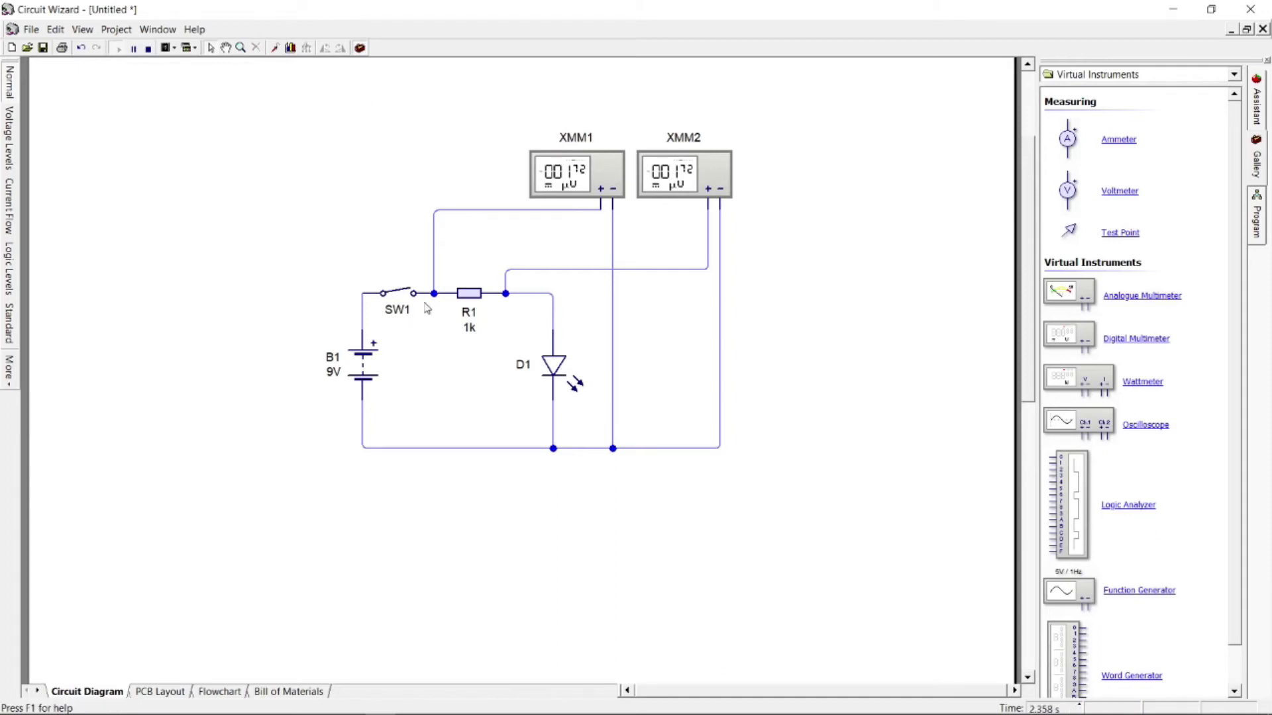
mouse_move(682, 192)
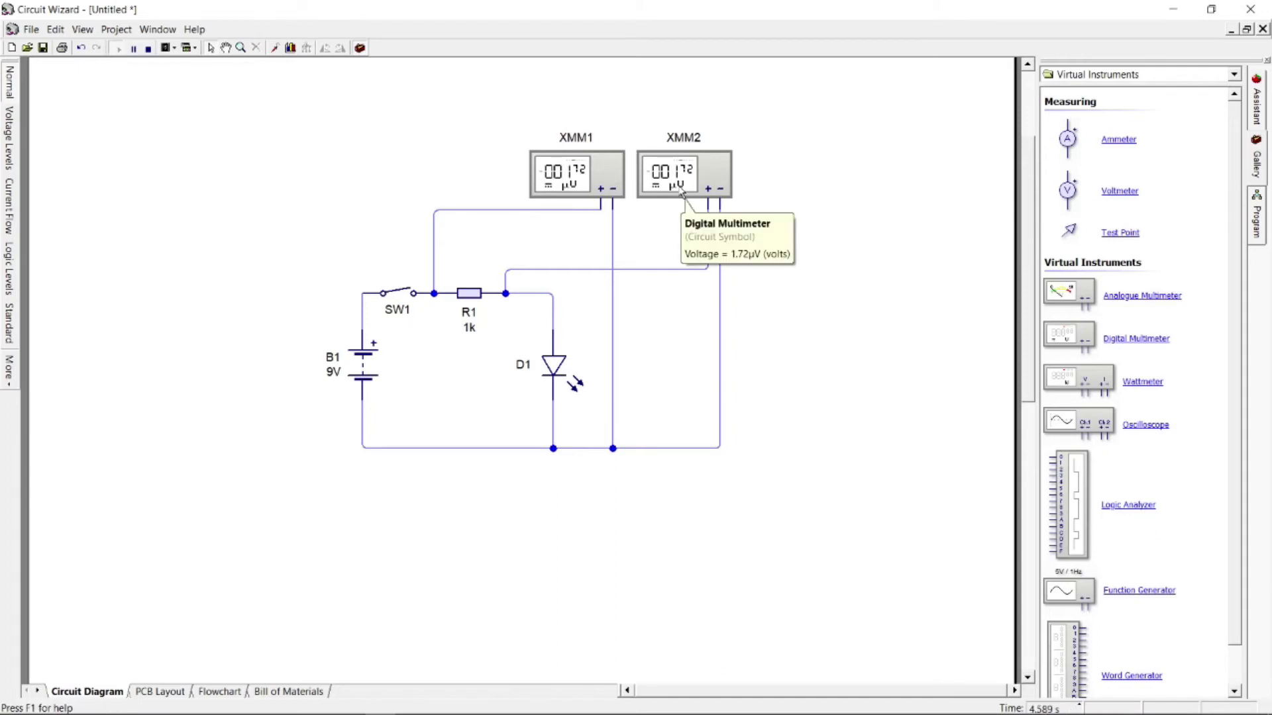
click(404, 294)
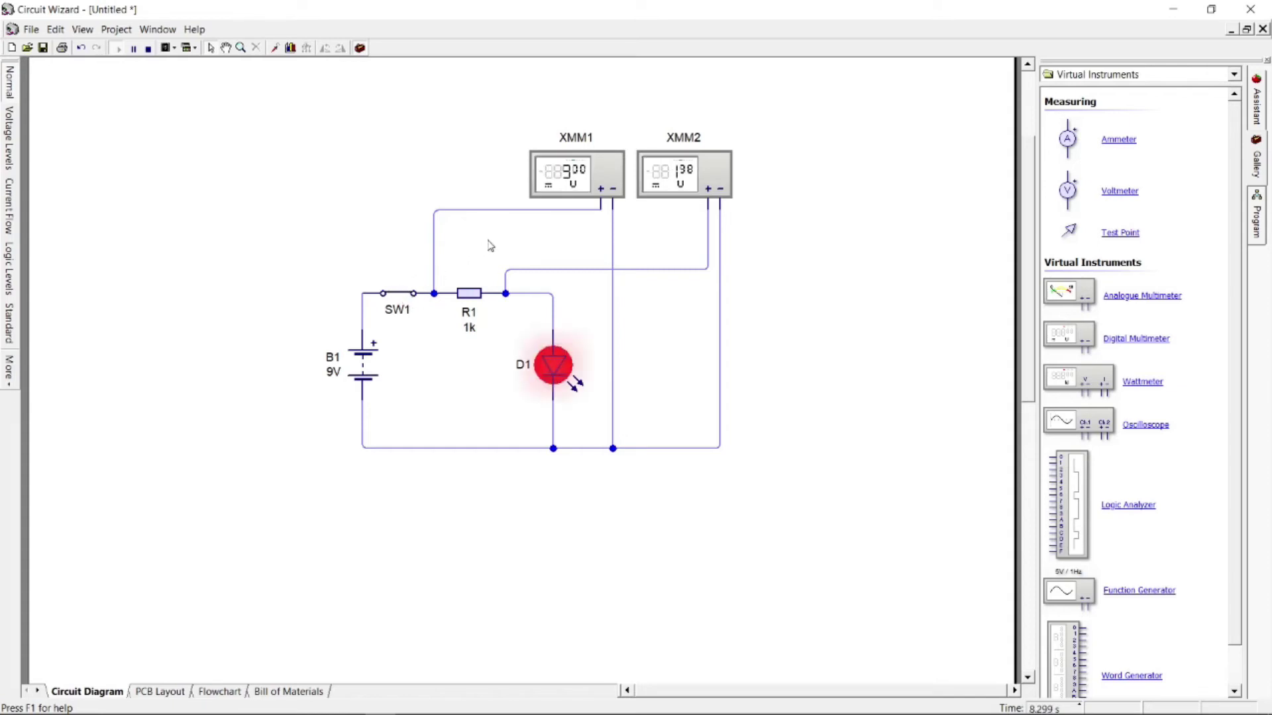
scroll(604, 209, up, 1)
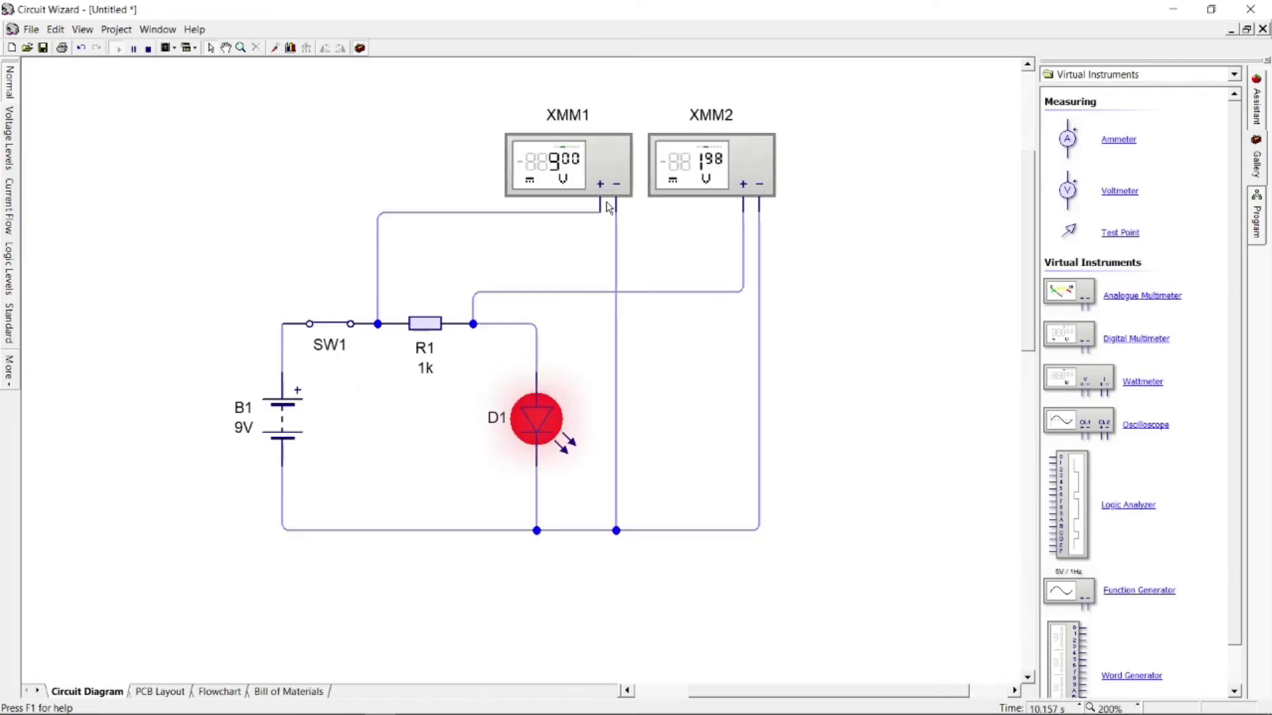
scroll(608, 207, up, 1)
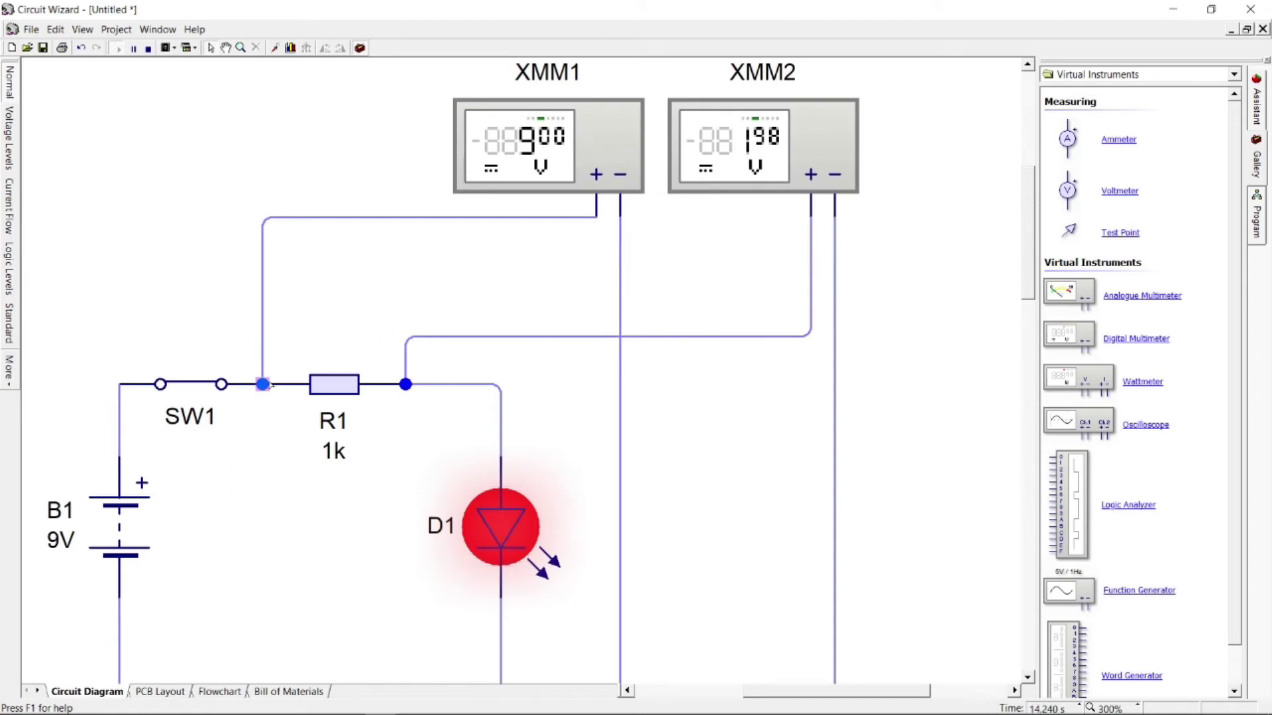
mouse_move(265, 387)
mouse_move(406, 386)
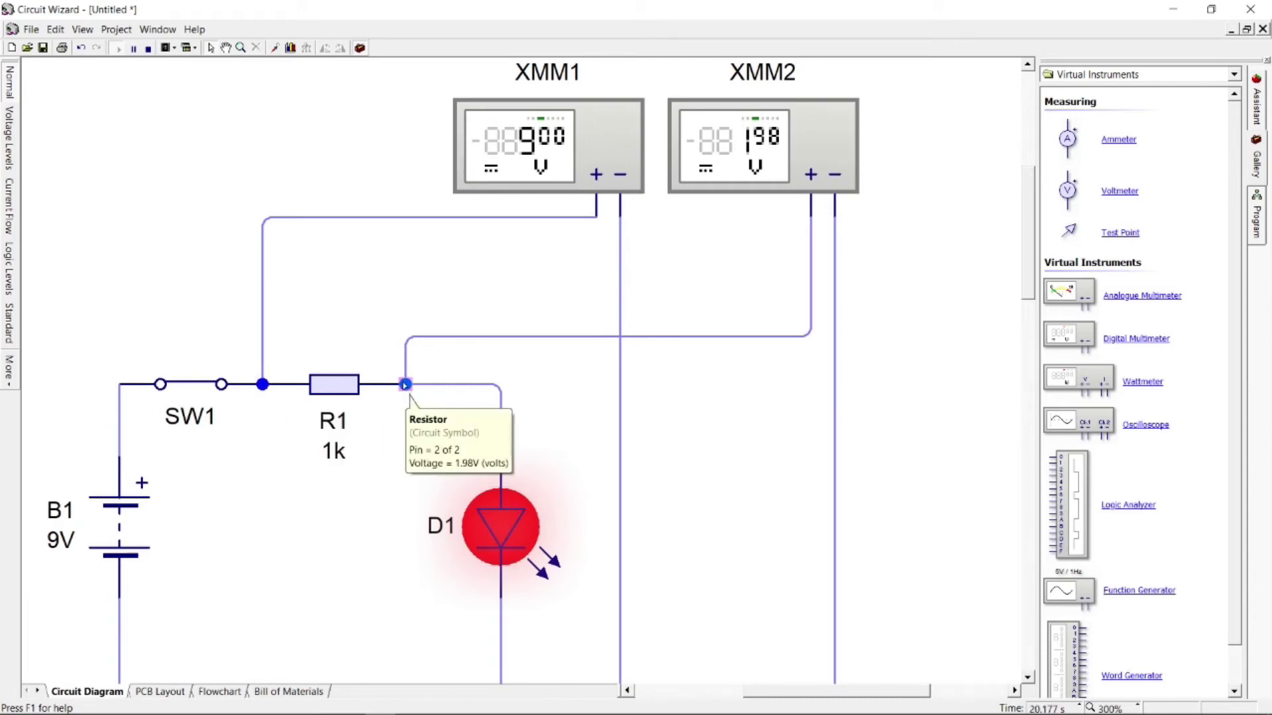
scroll(331, 186, down, 3)
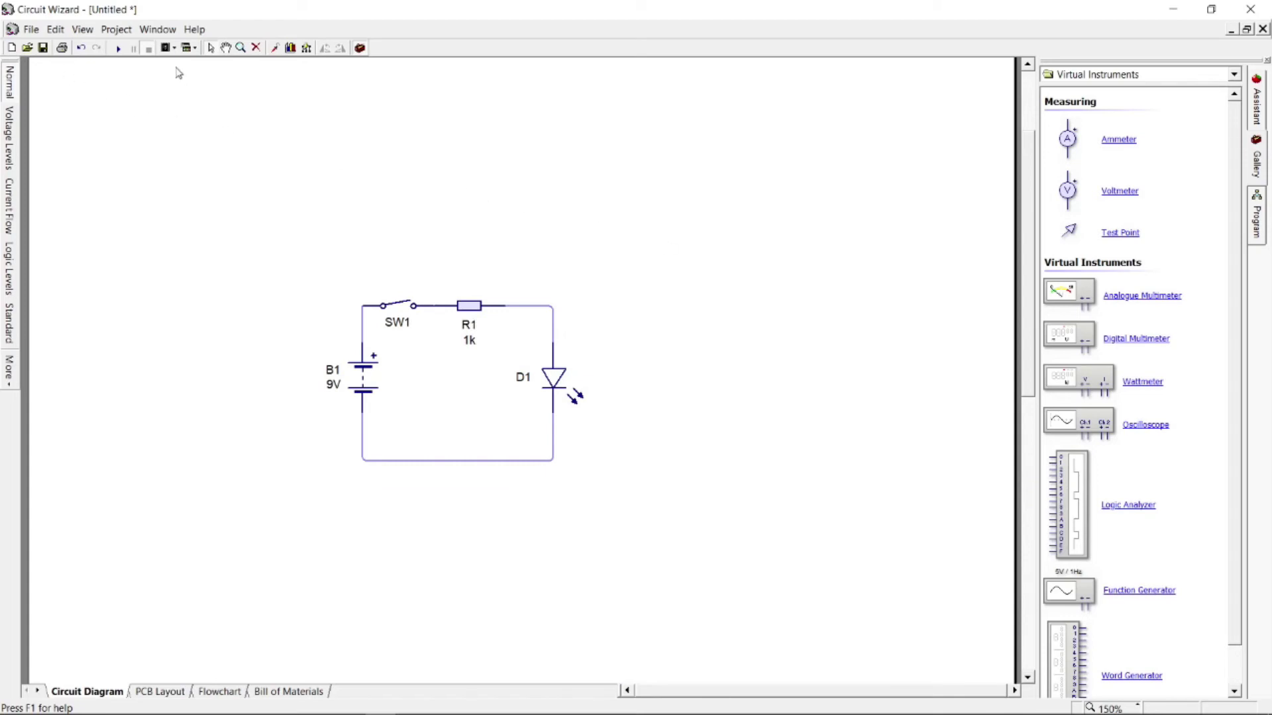
Set up the circuit's conversion to a PCB layout as Single-Sided; Thin Tracks.
click(118, 30)
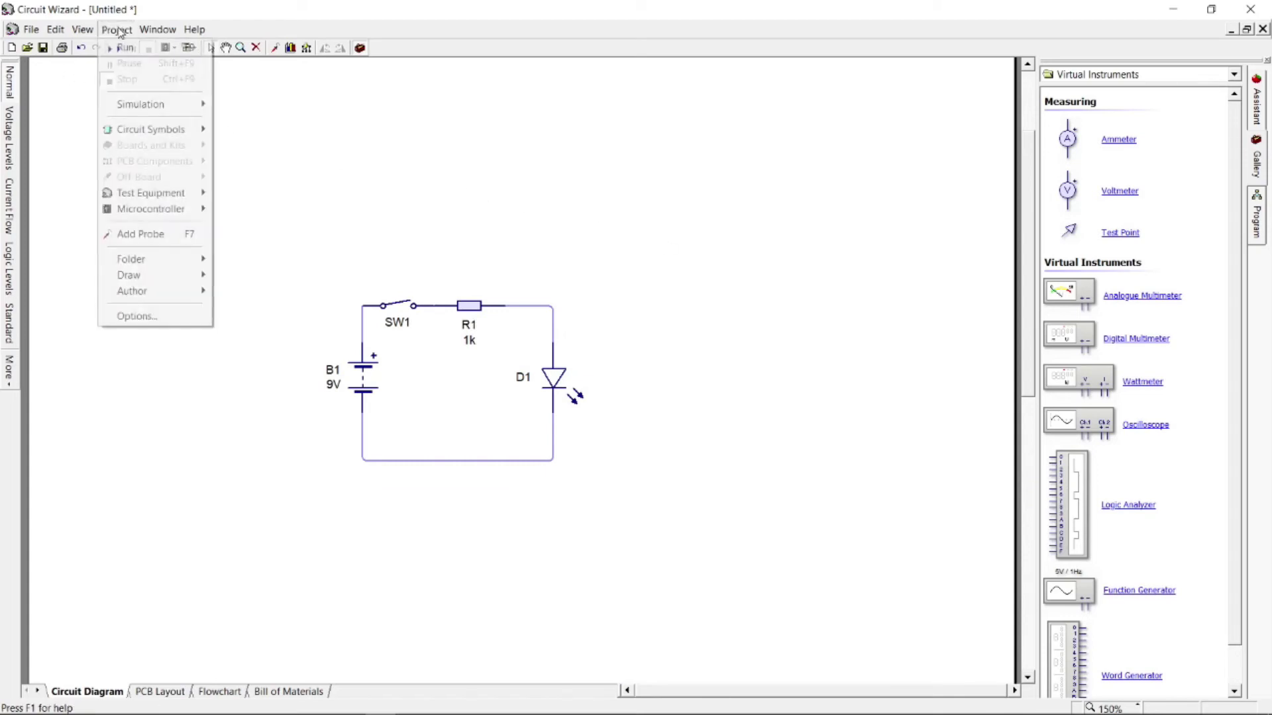
mouse_move(126, 131)
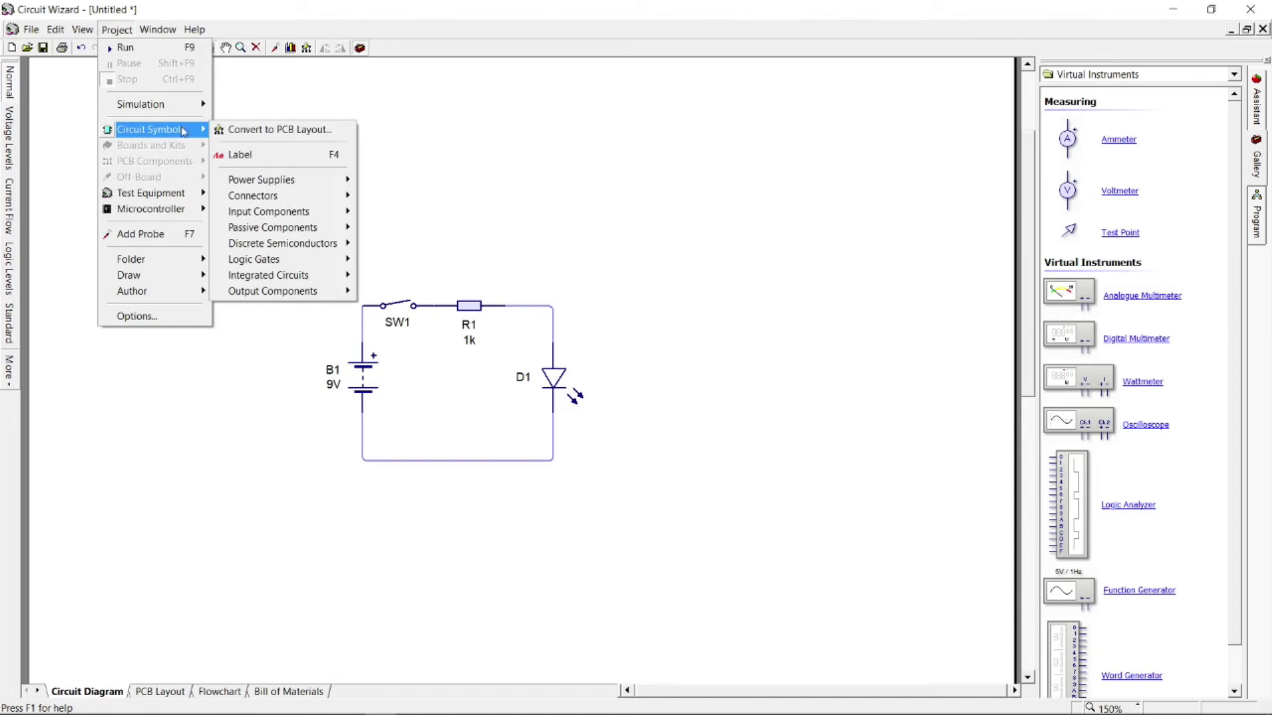
click(243, 130)
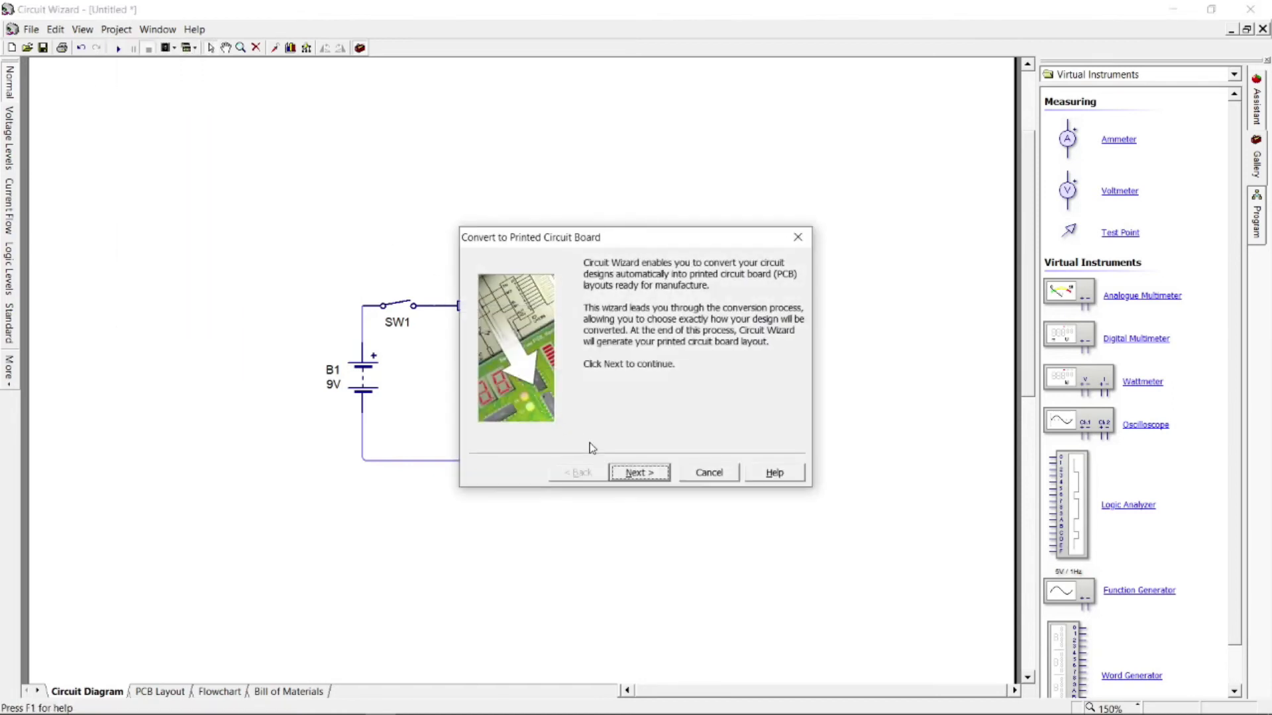
click(638, 473)
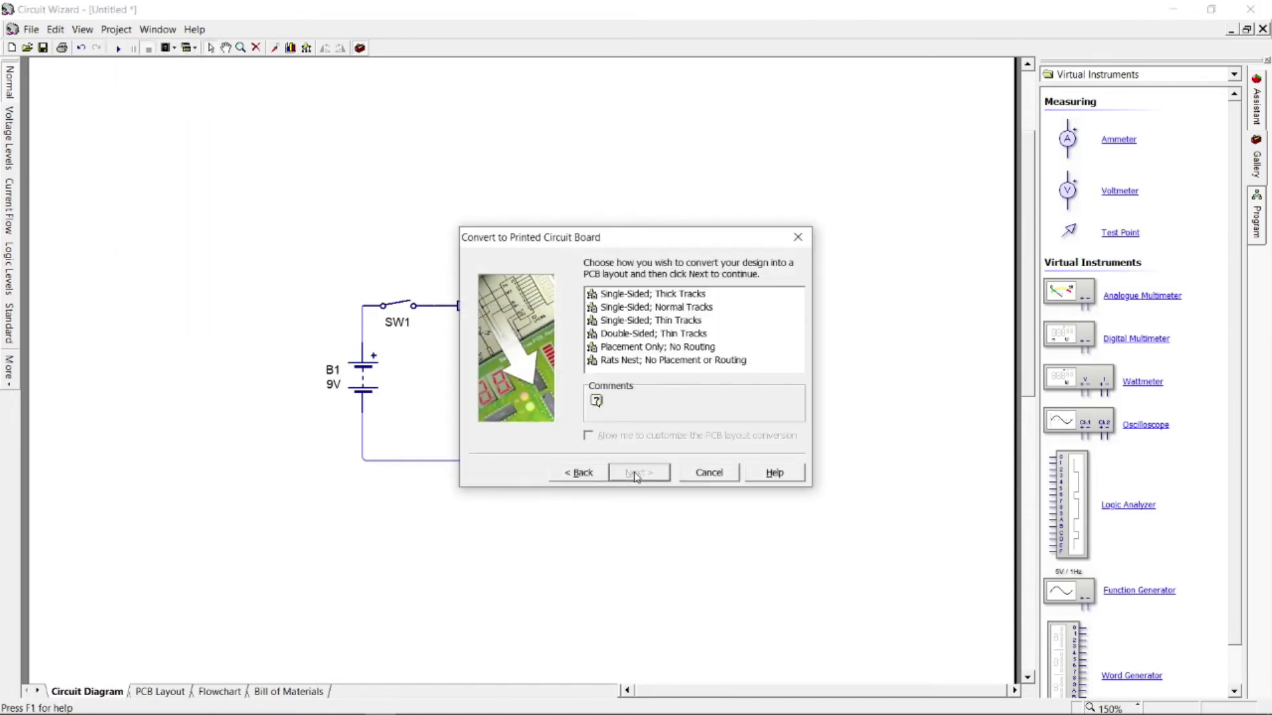
click(646, 322)
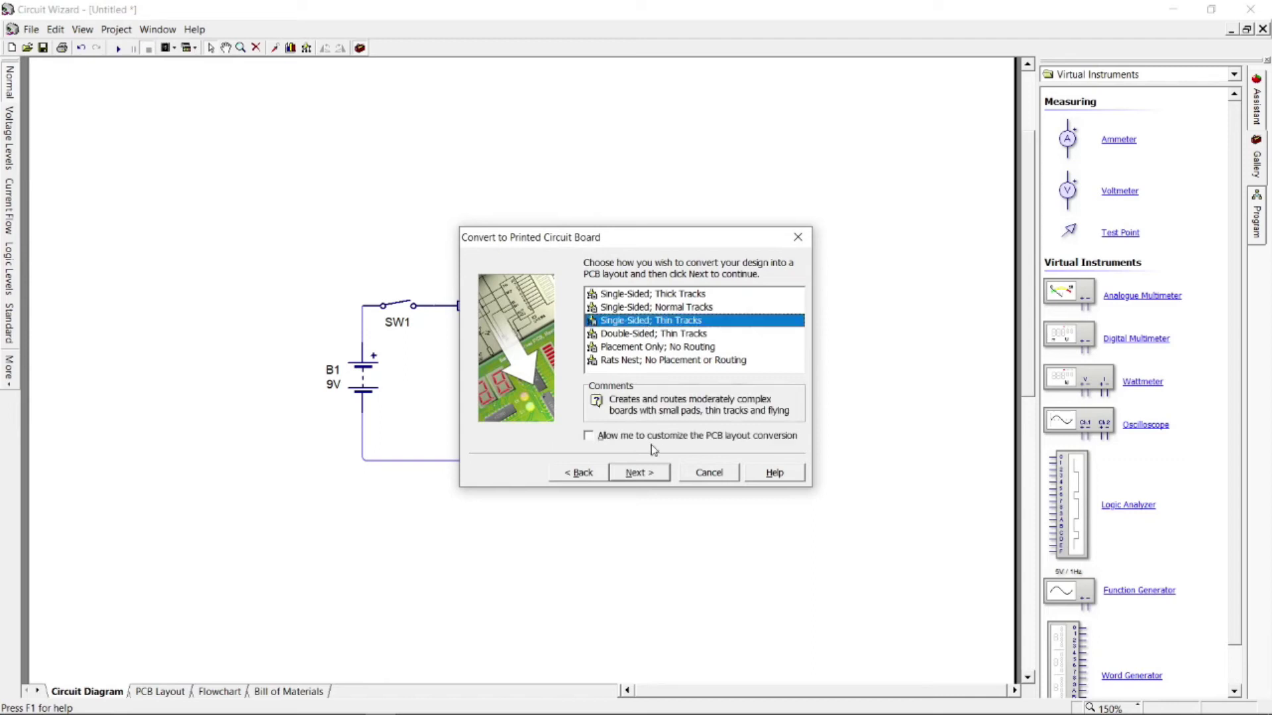
click(652, 474)
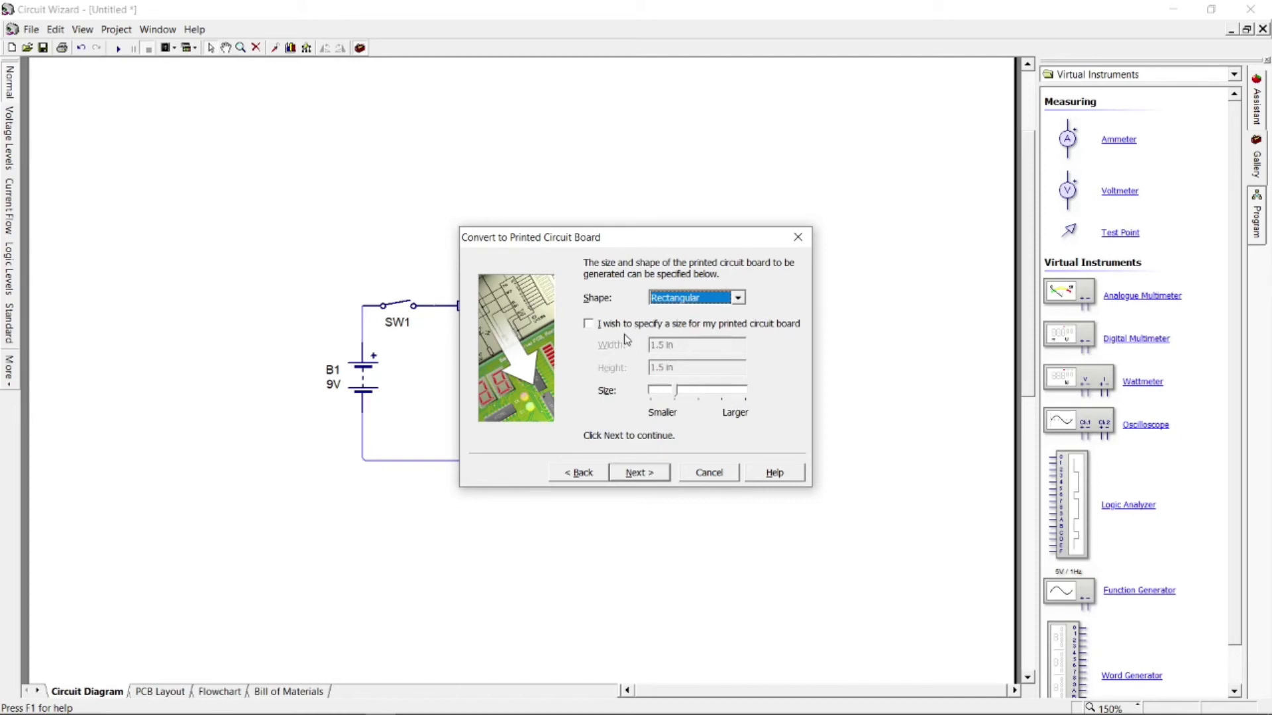
Try the custom size option and the Circular board shape, restoring the automatically sized Rectangular board.
click(589, 326)
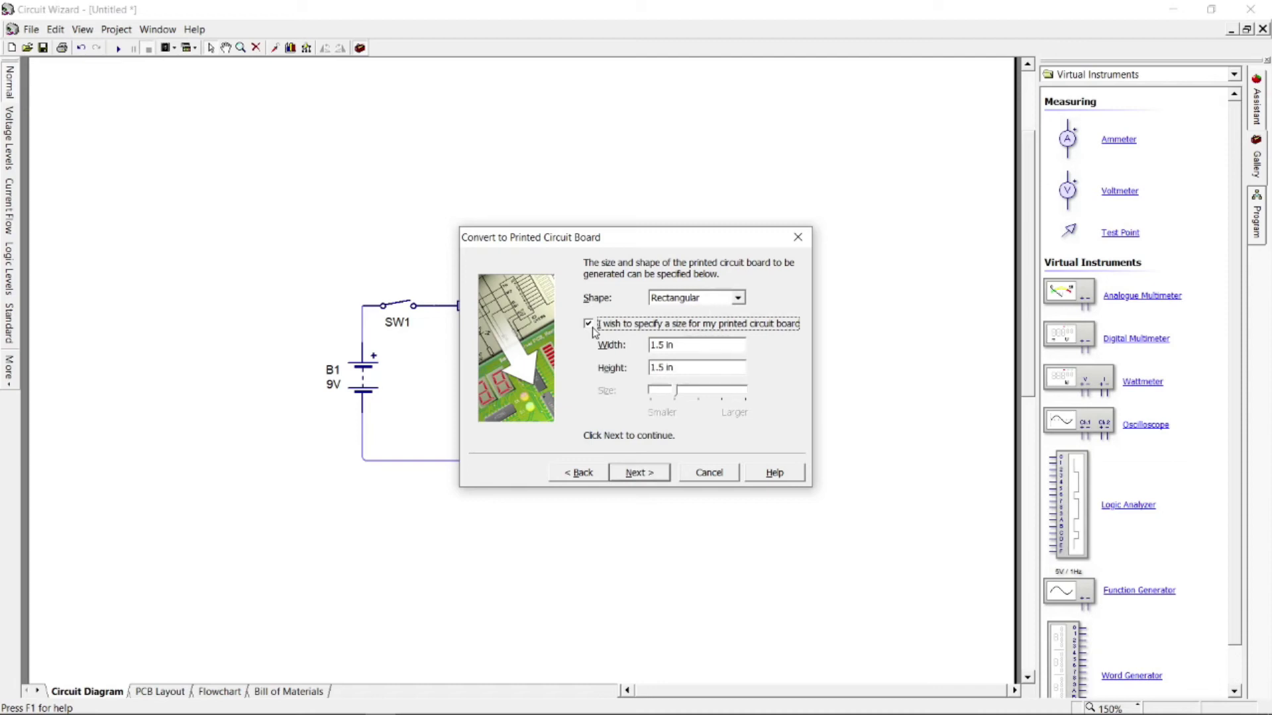
click(589, 324)
click(740, 300)
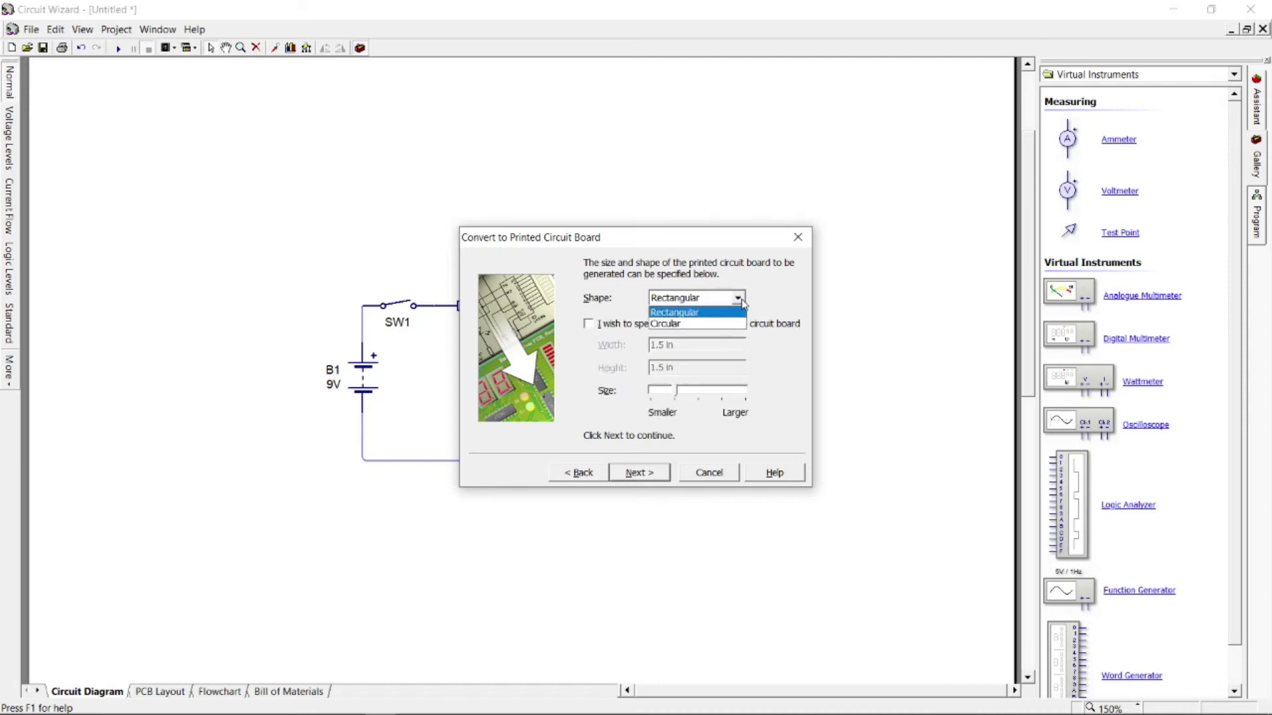
click(732, 324)
click(738, 299)
click(728, 315)
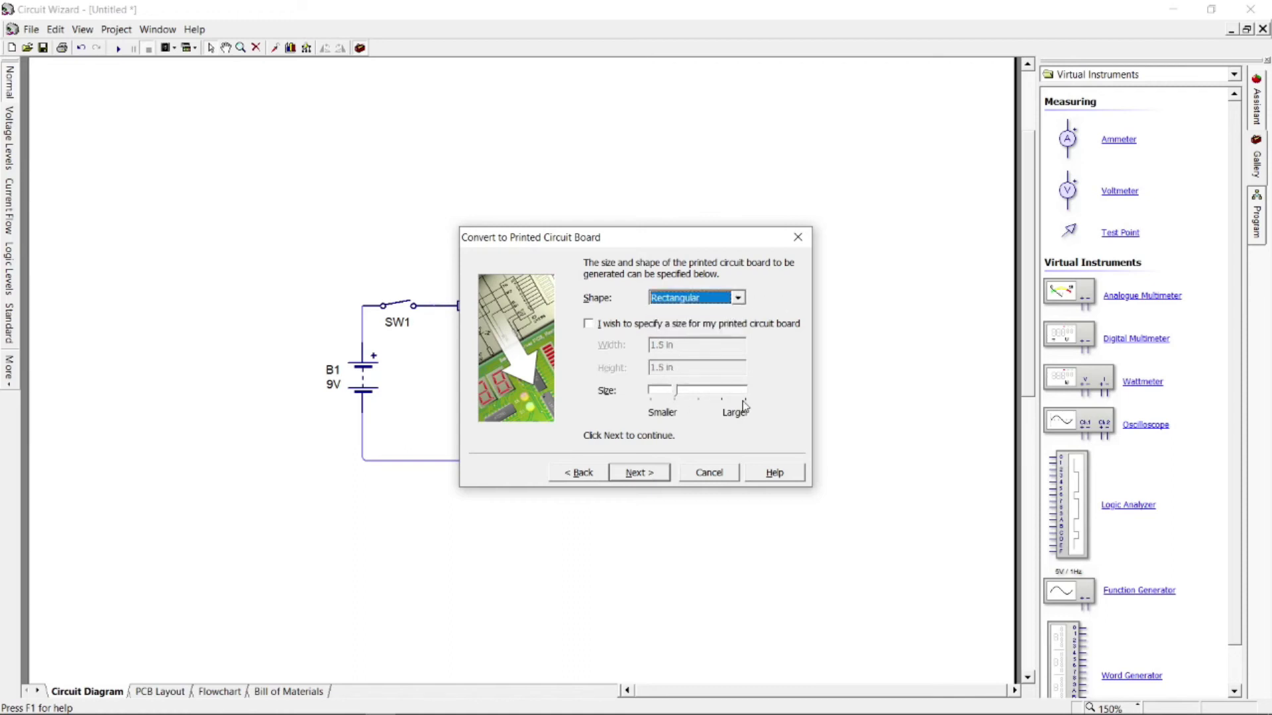
Convert the circuit to a rectangular PCB layout with automatic board sizing.
click(638, 472)
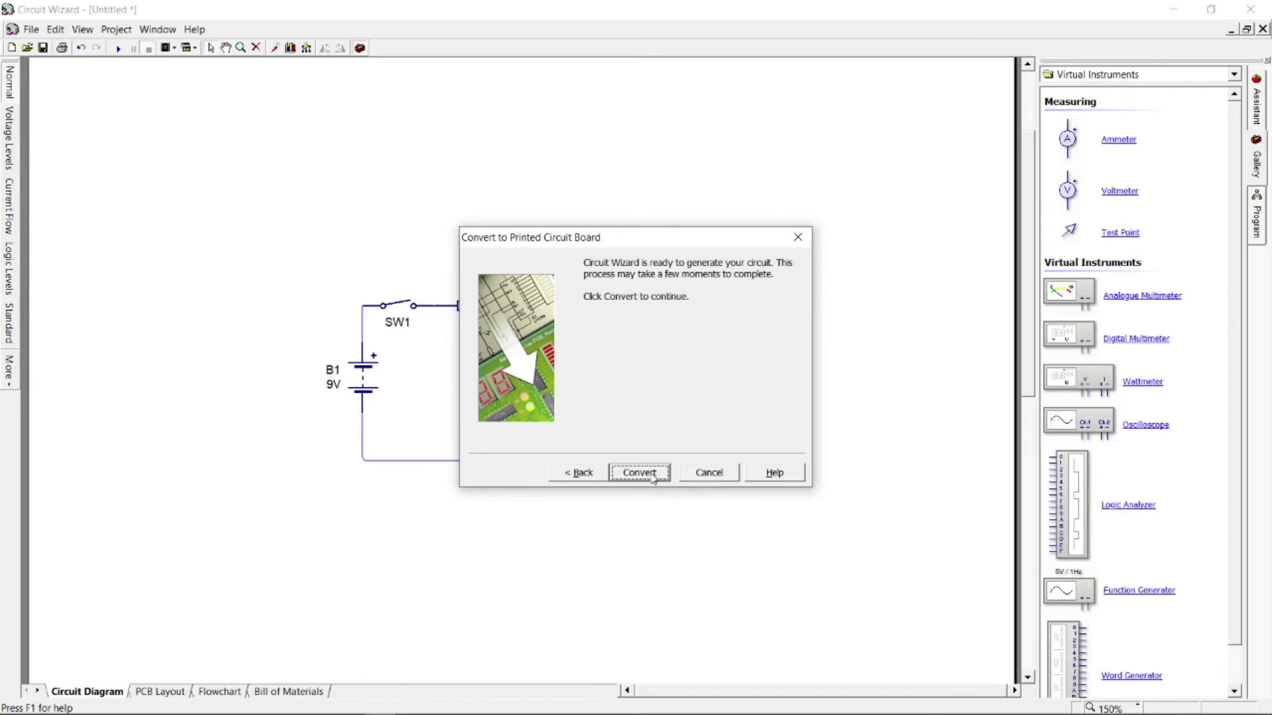
click(653, 474)
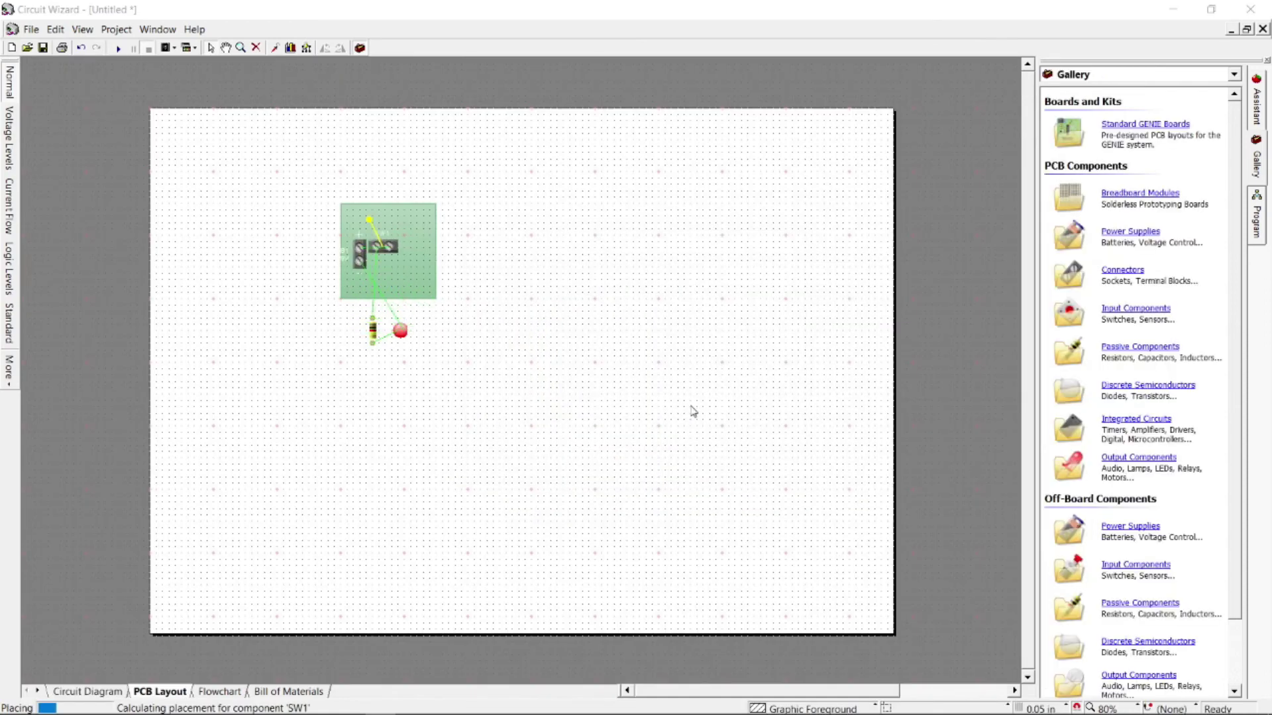
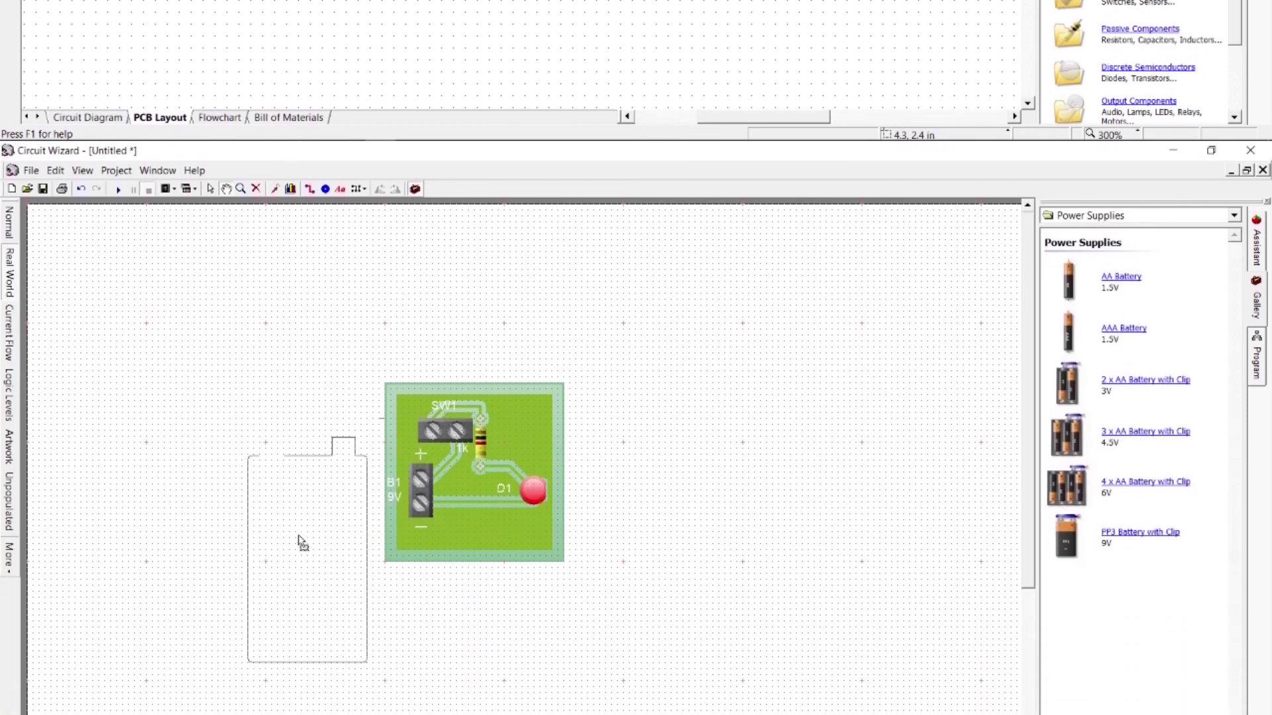
Place a PP3 Battery with Clip beside the generated board and an off-board SPST Toggle Switch above it.
drag(298, 539, 232, 461)
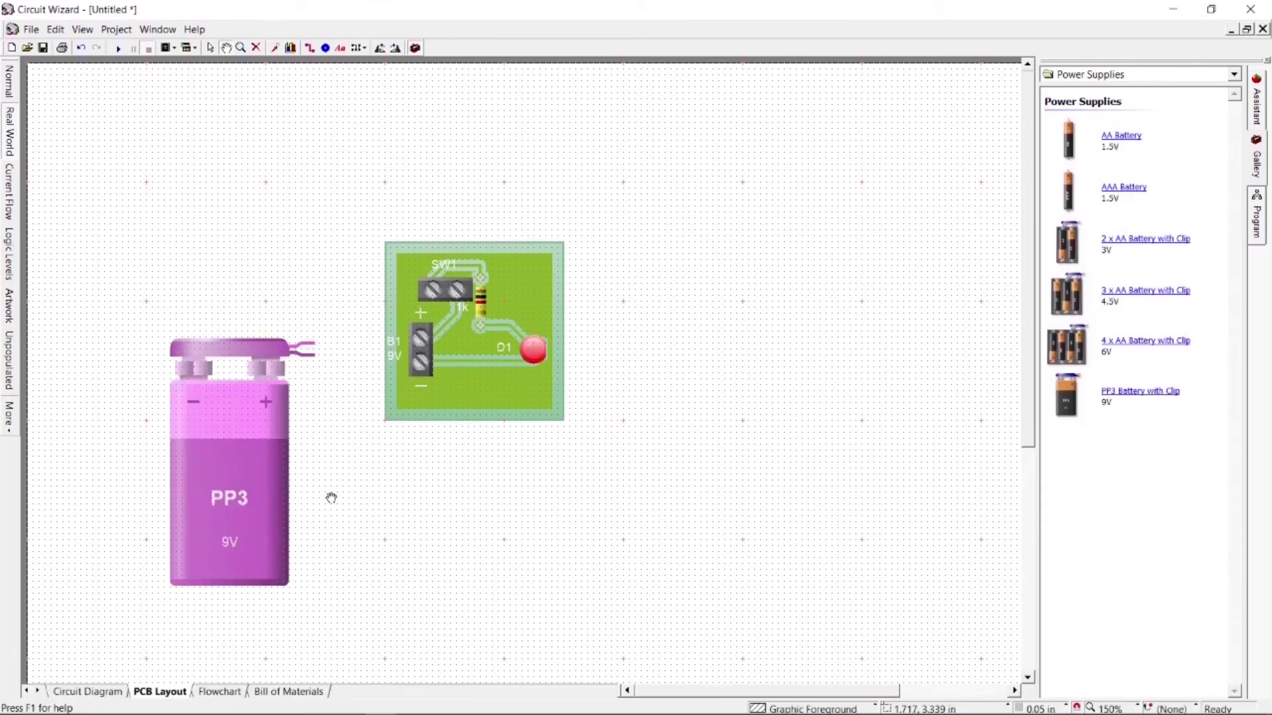
click(1205, 80)
click(1110, 277)
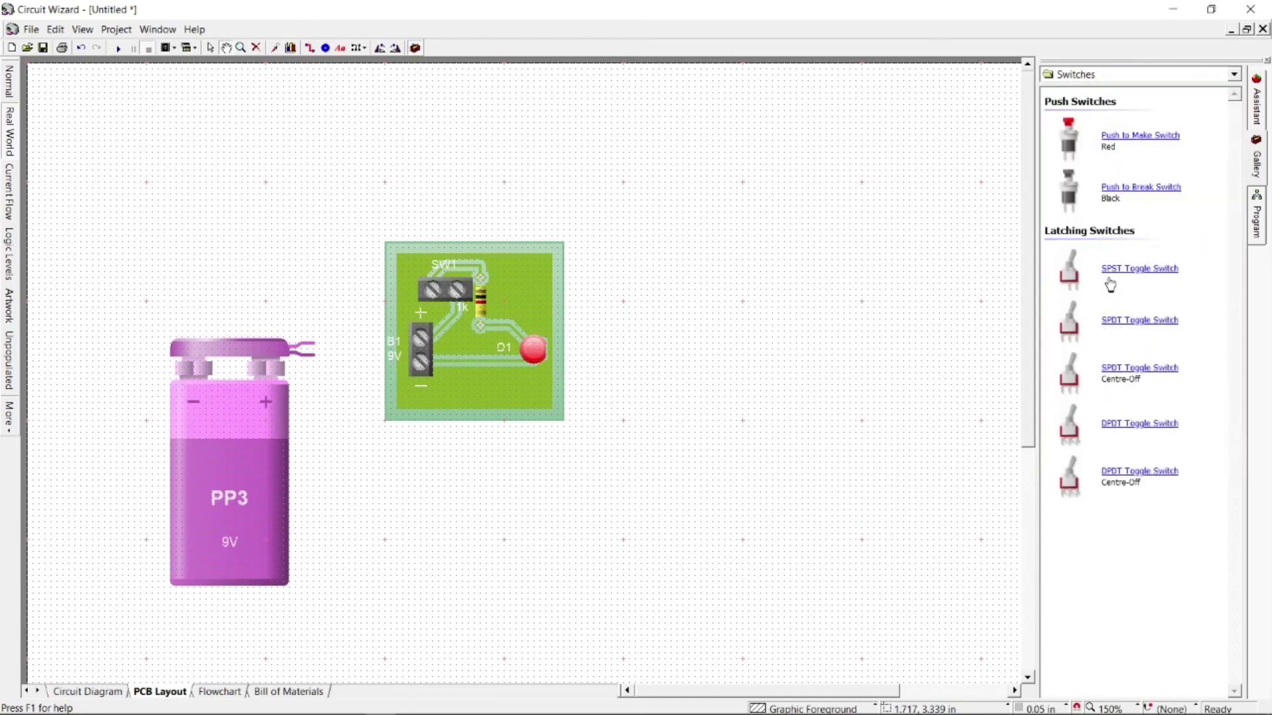
drag(1110, 275, 341, 159)
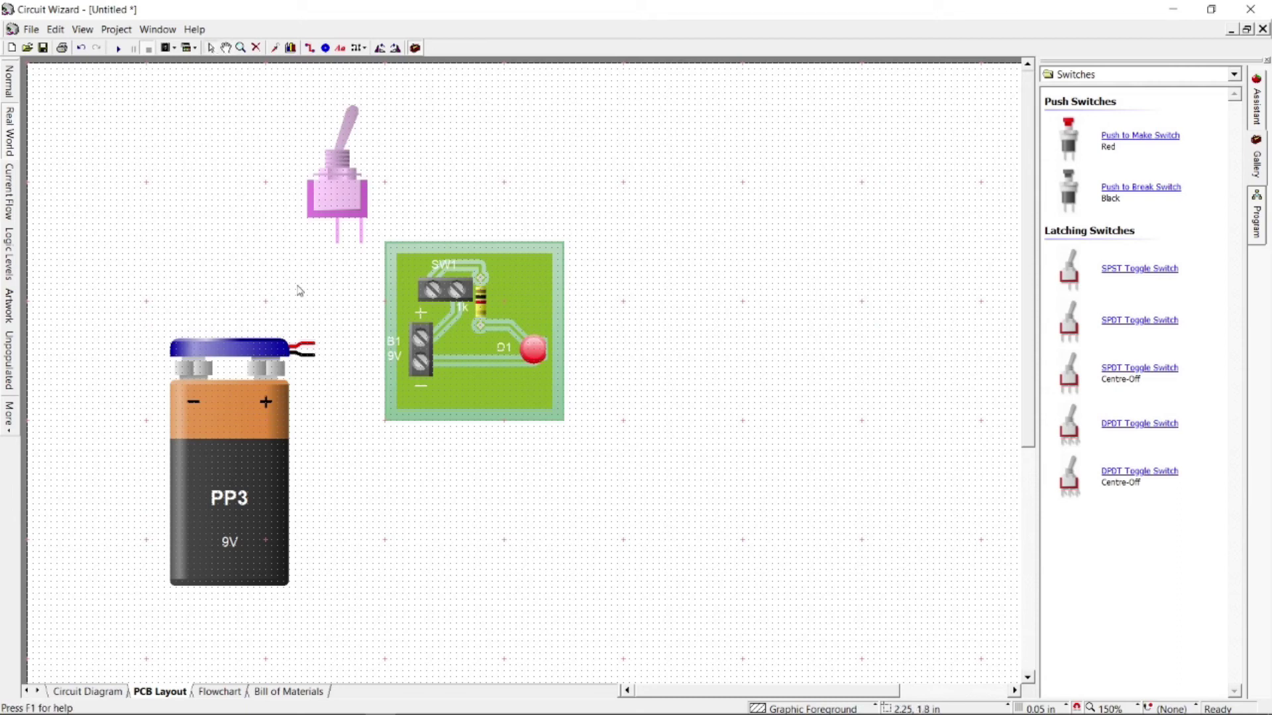
Wire the battery clip's black lead to the negative screw and red lead to the positive screw of terminal block B1.
mouse_move(314, 348)
click(421, 371)
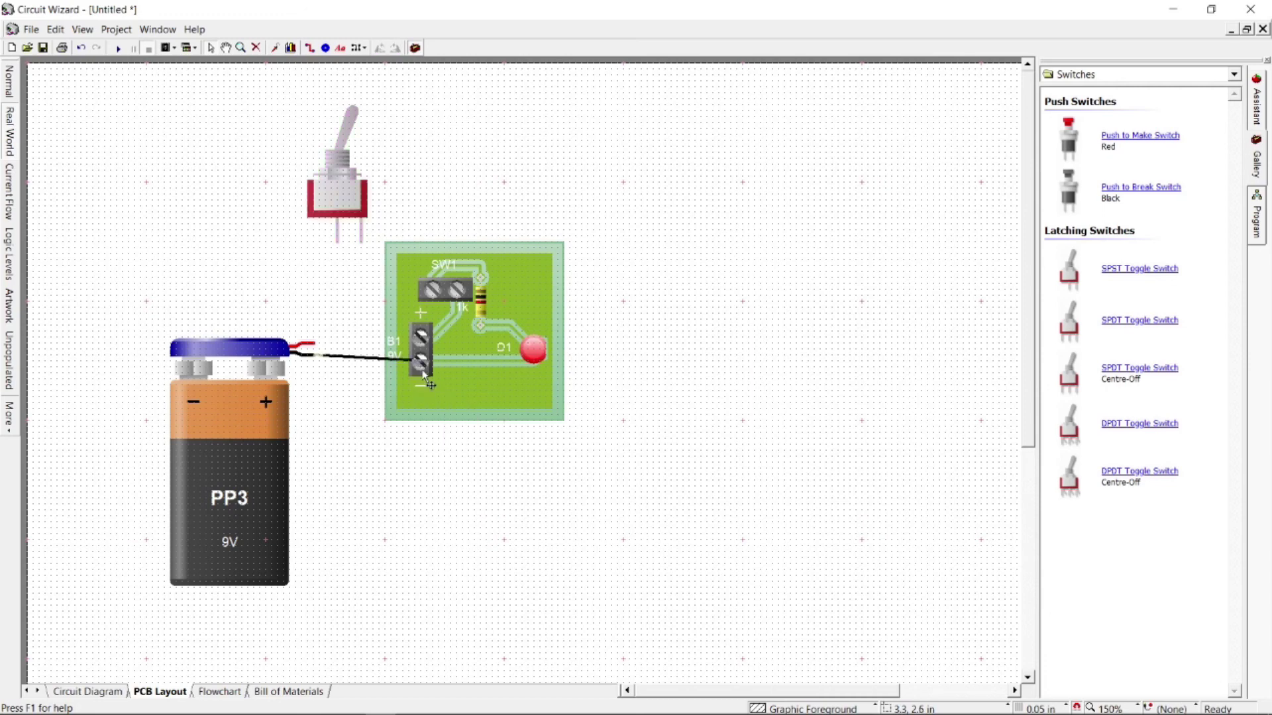
click(320, 343)
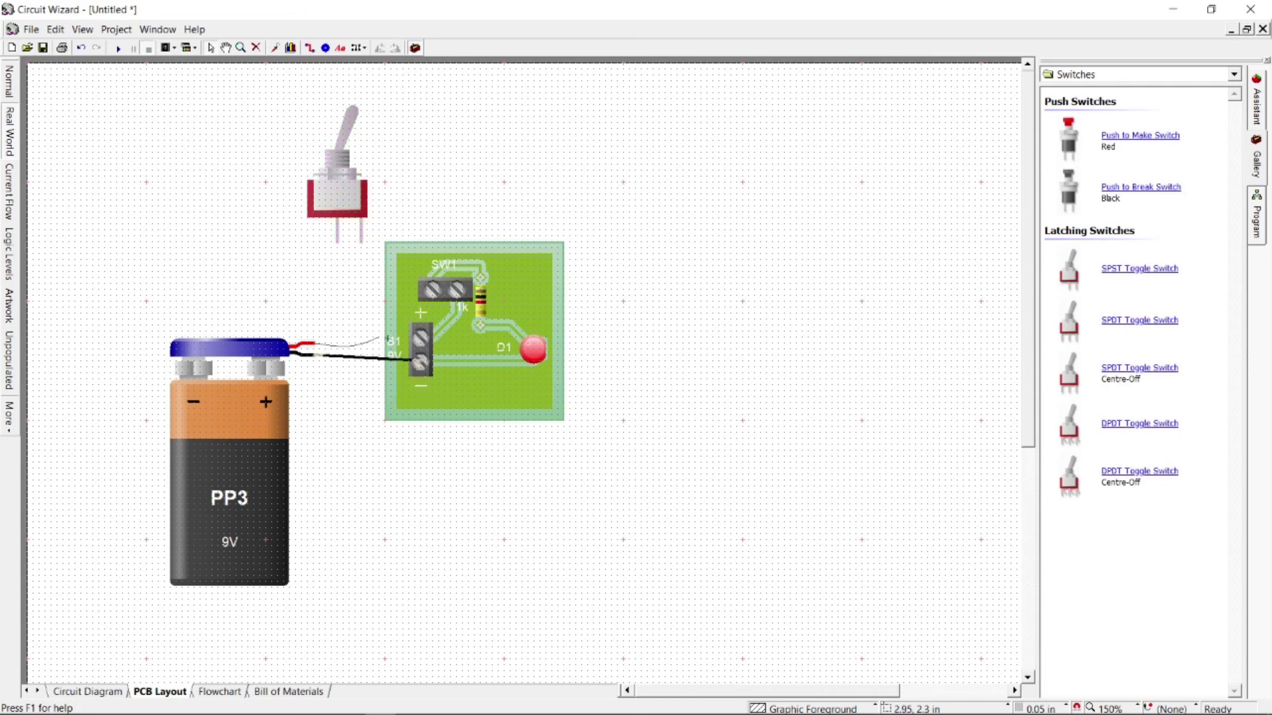
click(421, 351)
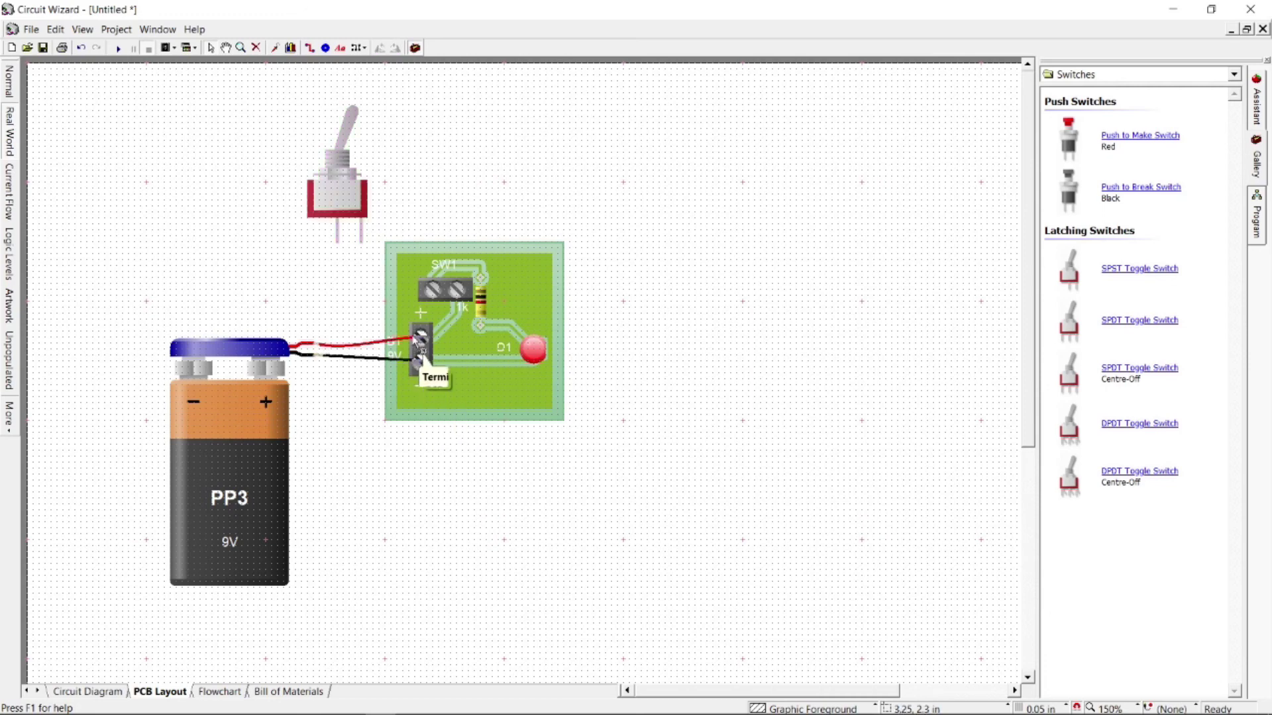
Wire the toggle switch's two pins to the two screws of terminal block SW1.
click(361, 243)
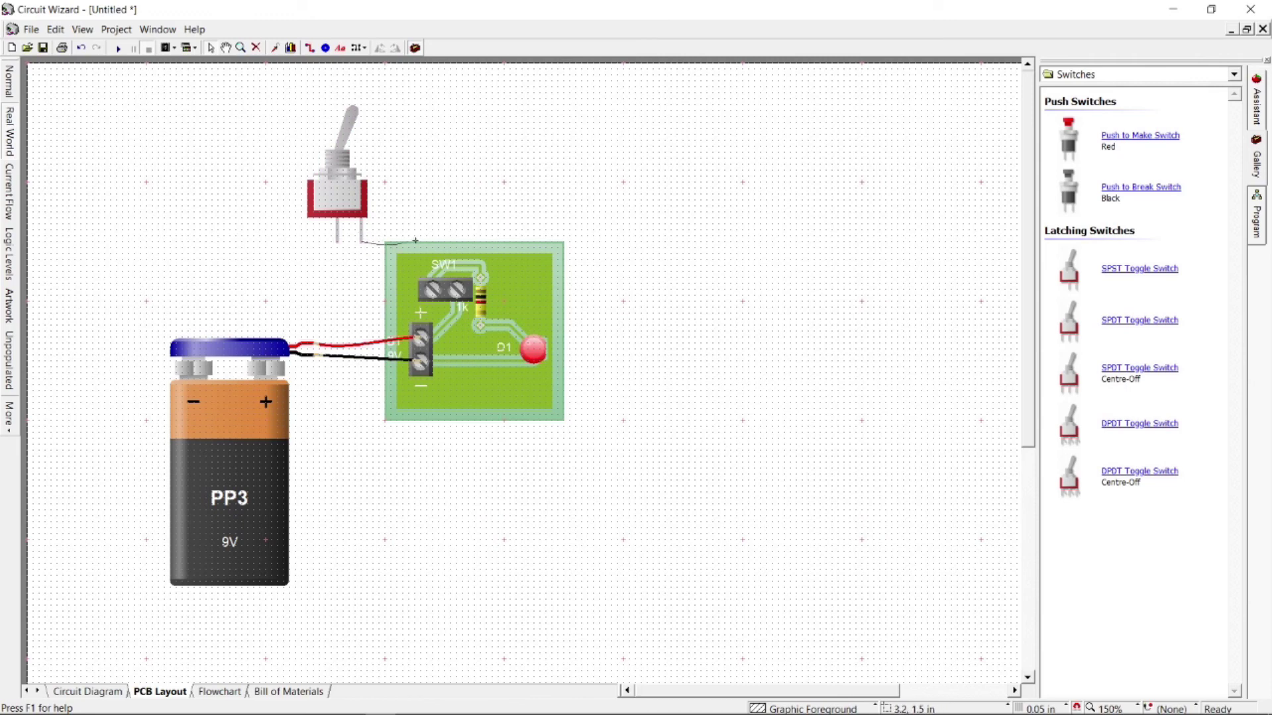
click(457, 302)
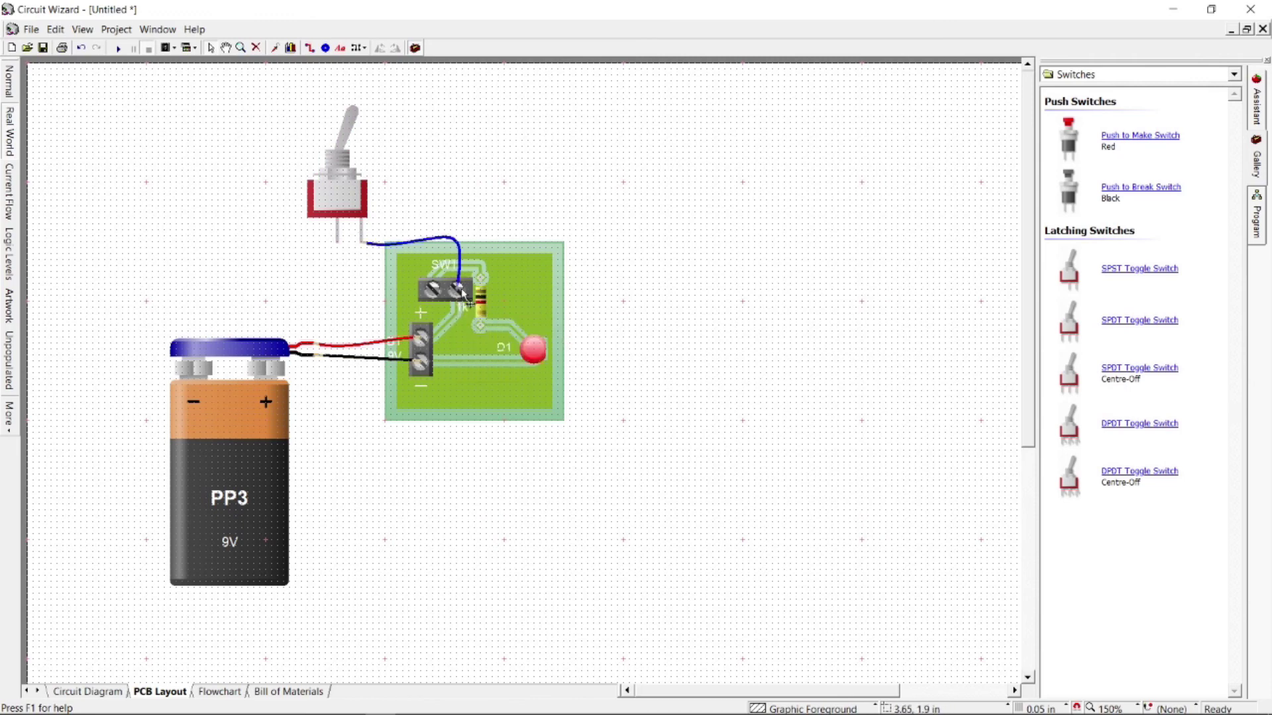
click(339, 241)
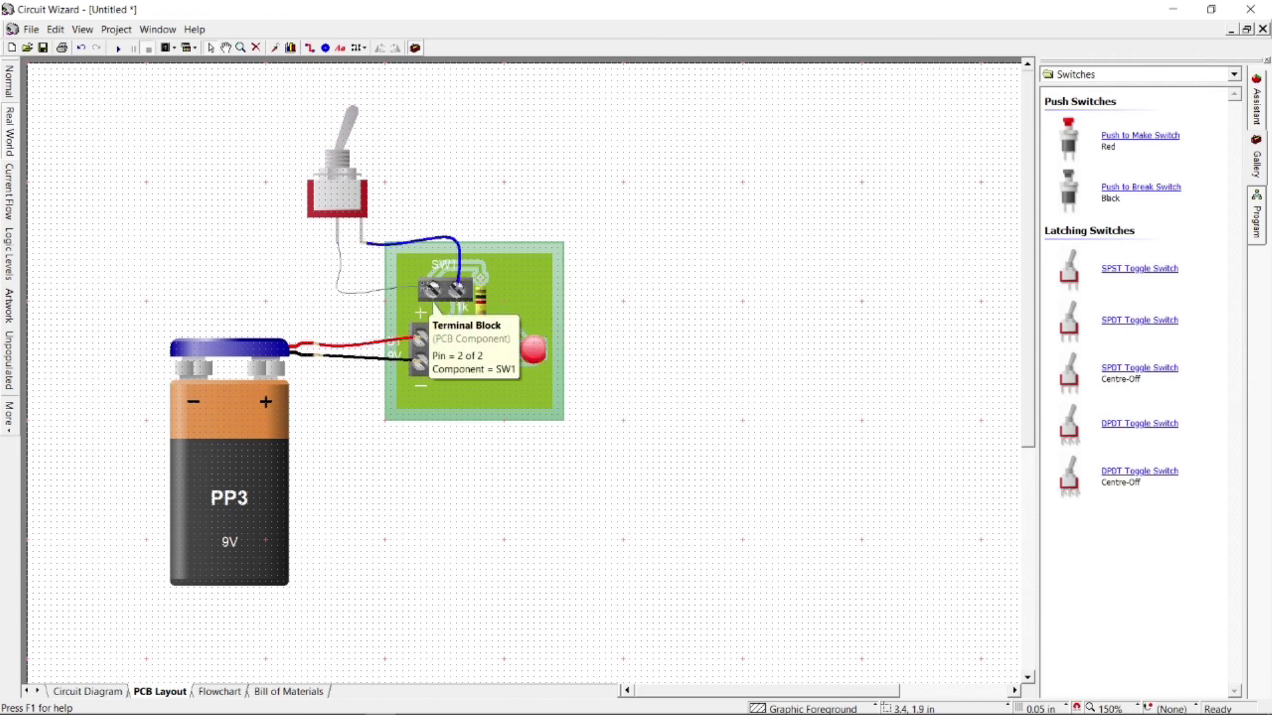
click(433, 302)
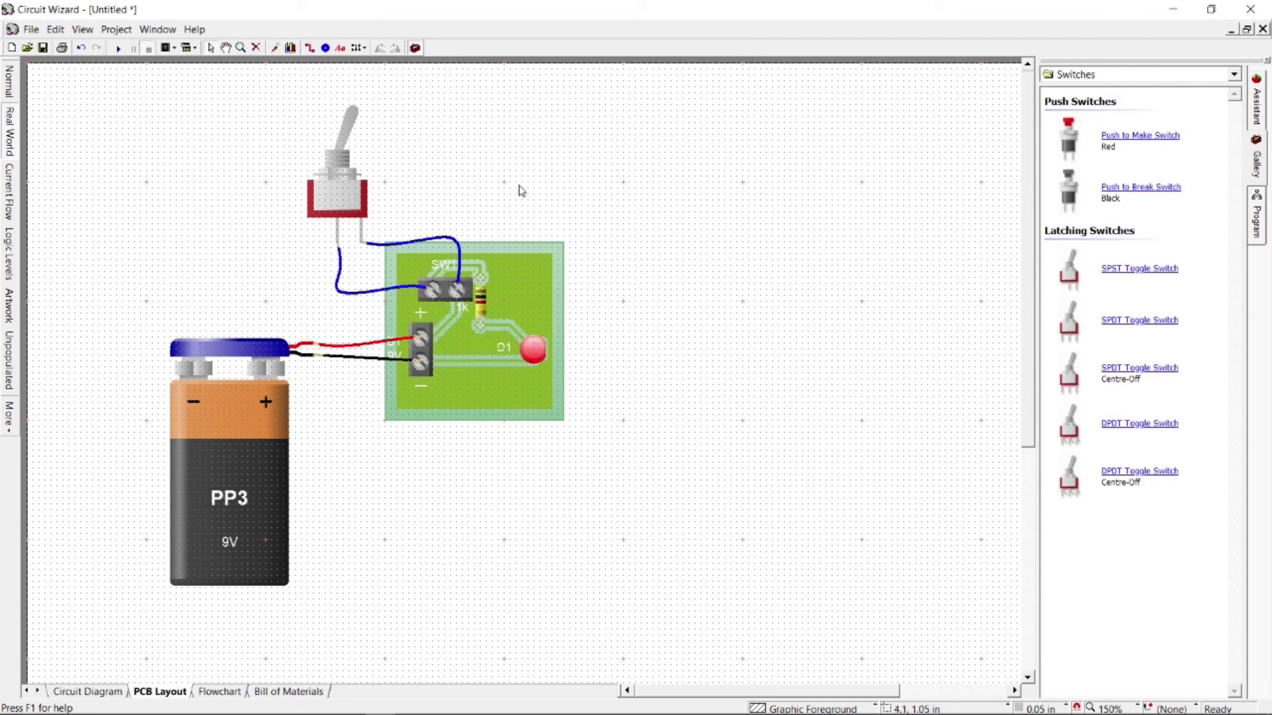
Run the PCB simulation and check the resistor's pins while closing and reopening the toggle switch.
click(120, 52)
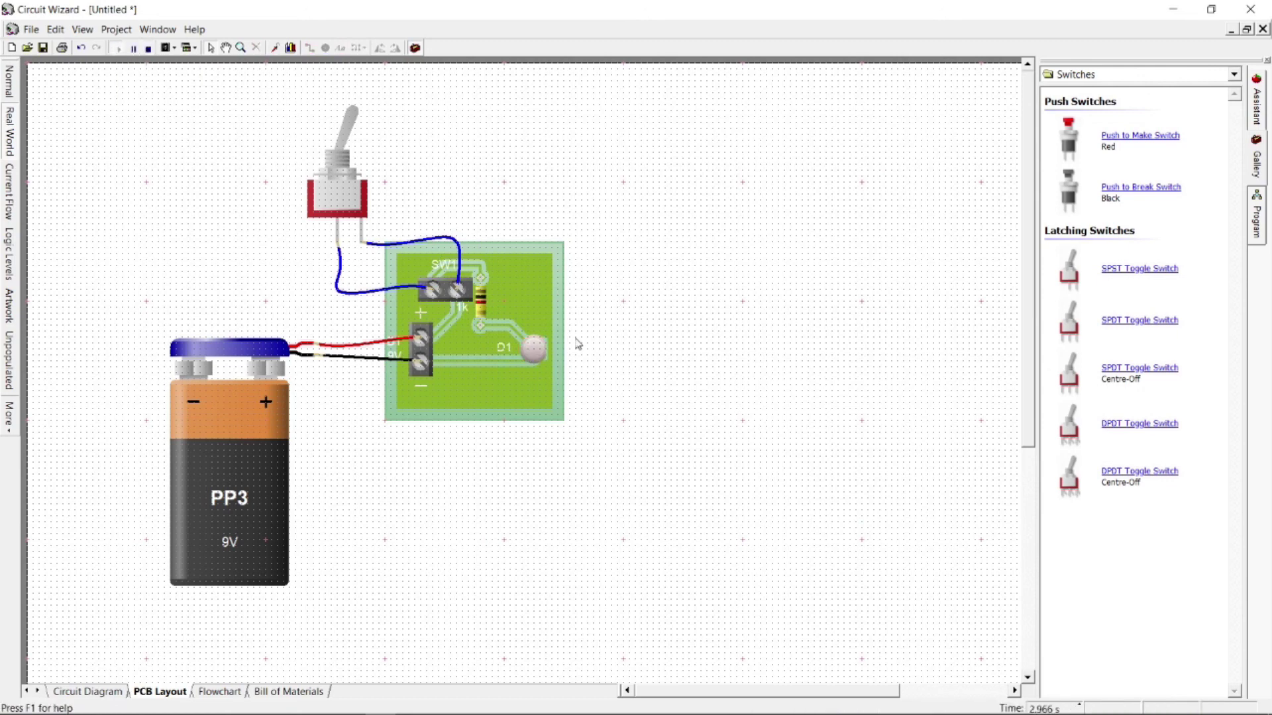
mouse_move(480, 327)
mouse_move(480, 280)
click(348, 138)
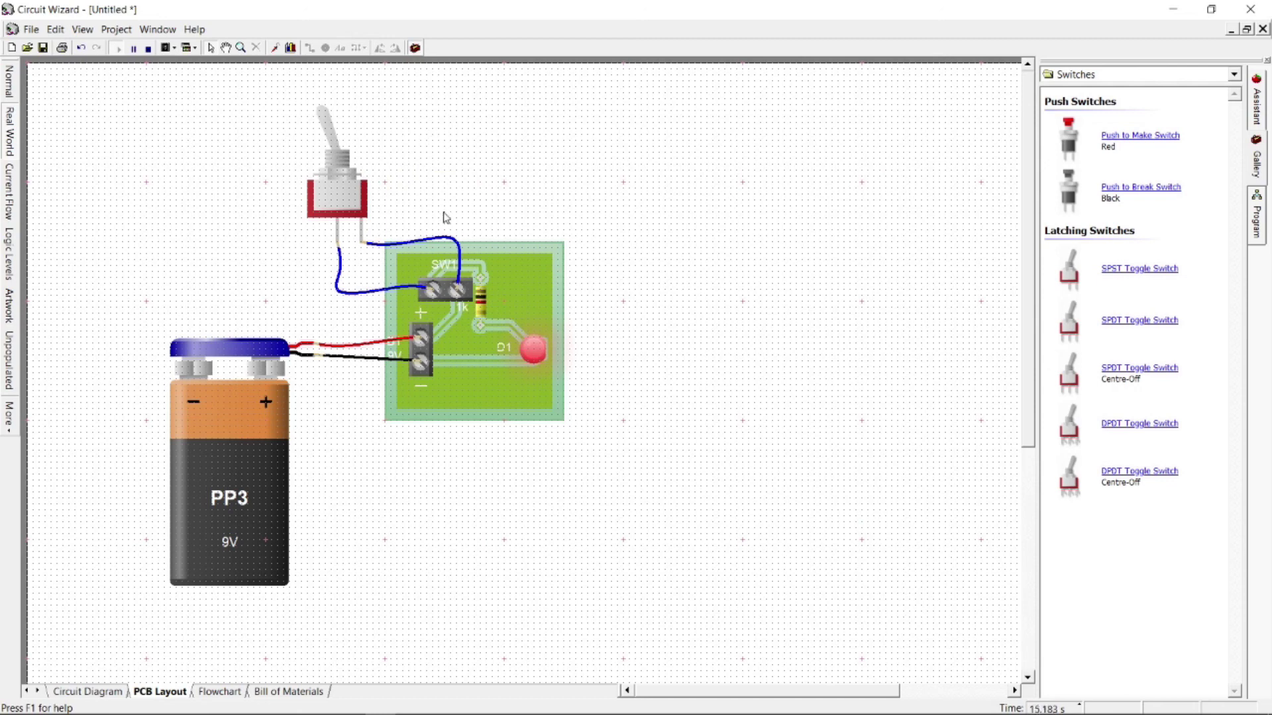
mouse_move(479, 281)
click(337, 136)
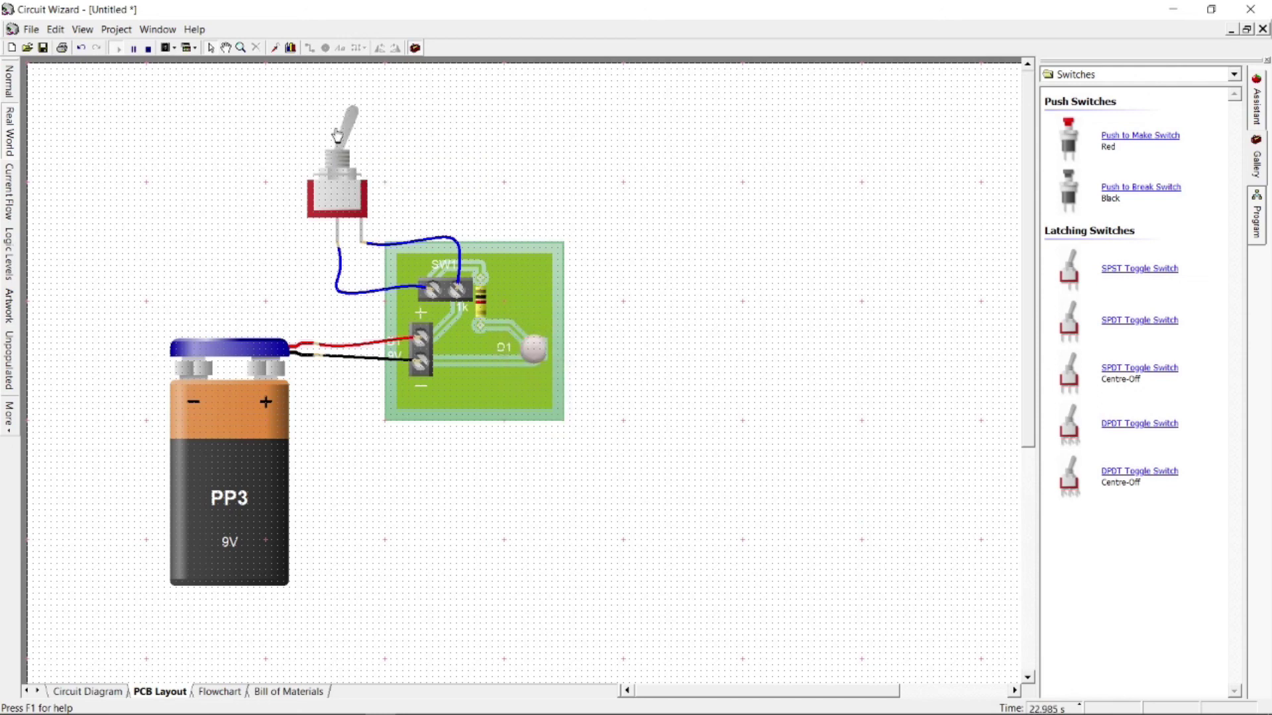